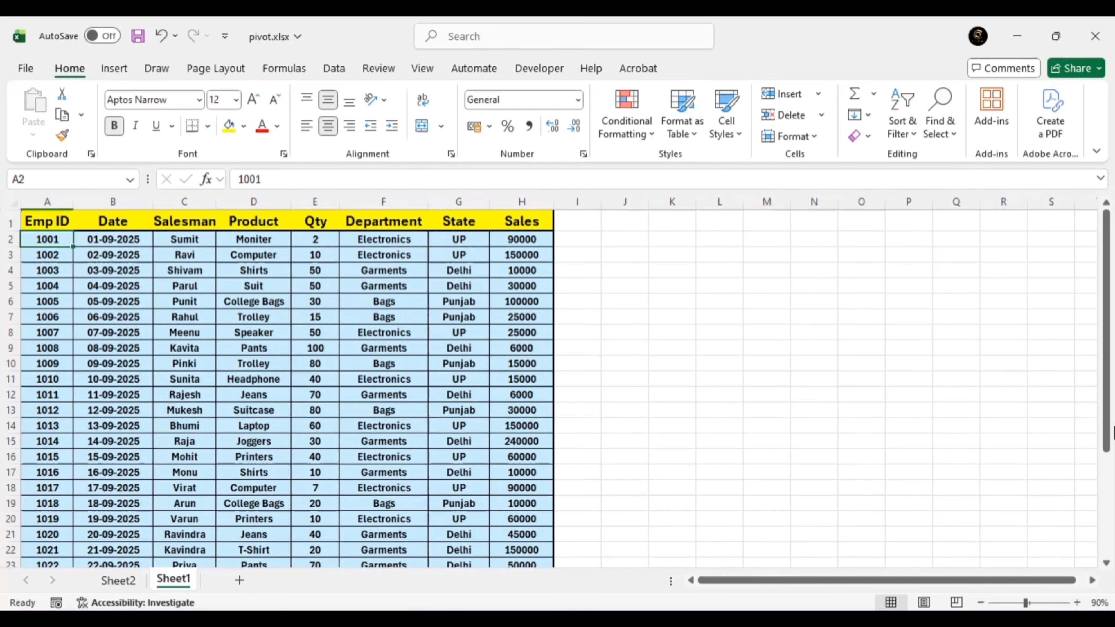
Step: Create a PivotTable on a new worksheet from the whole sales table in Sheet1, range A1:H31
drag(1108, 387, 1080, 337)
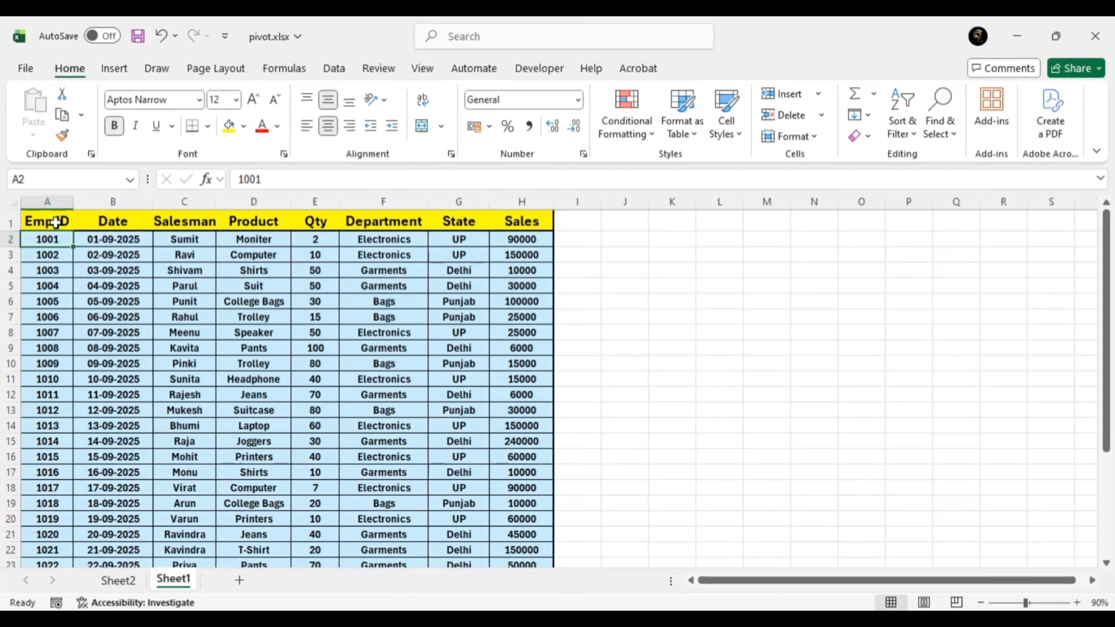
click(55, 223)
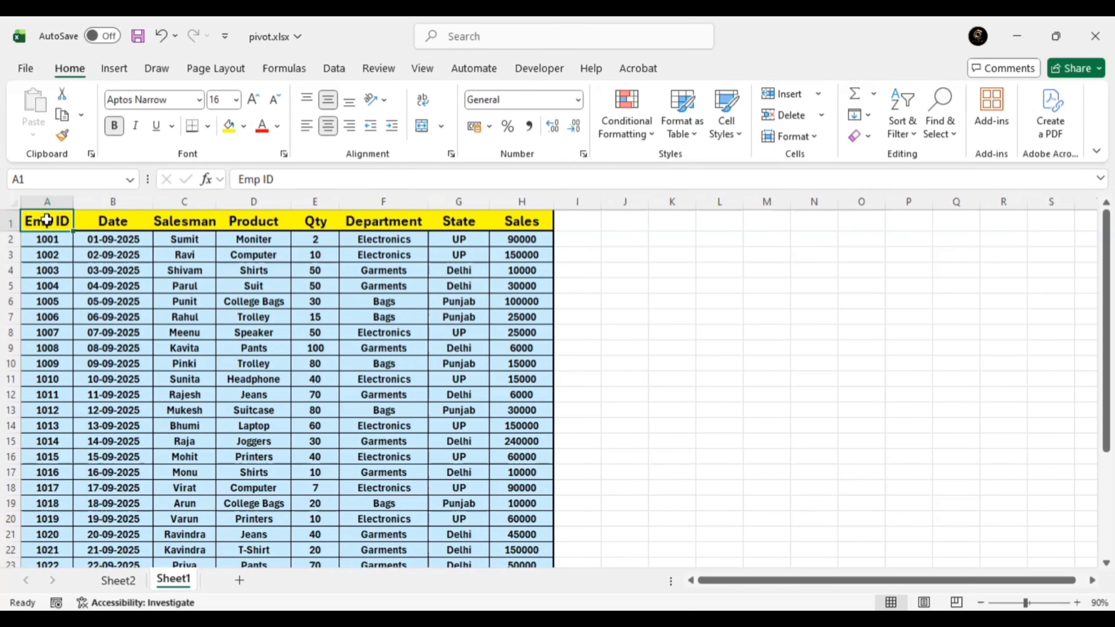
key(ctrl+shift+Right)
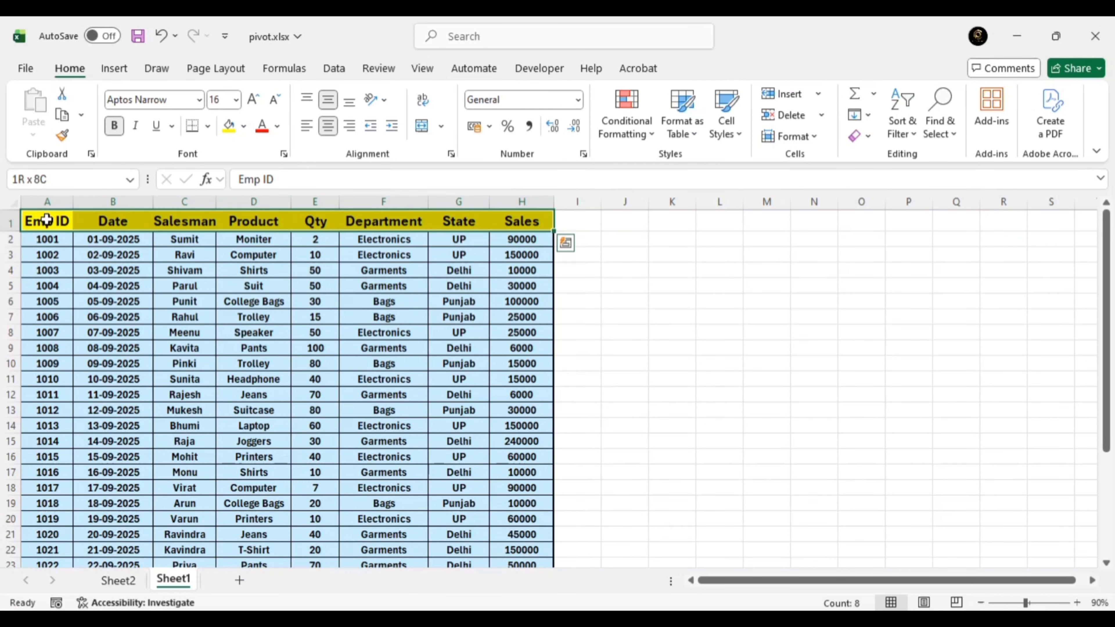
key(ctrl+shift+Down)
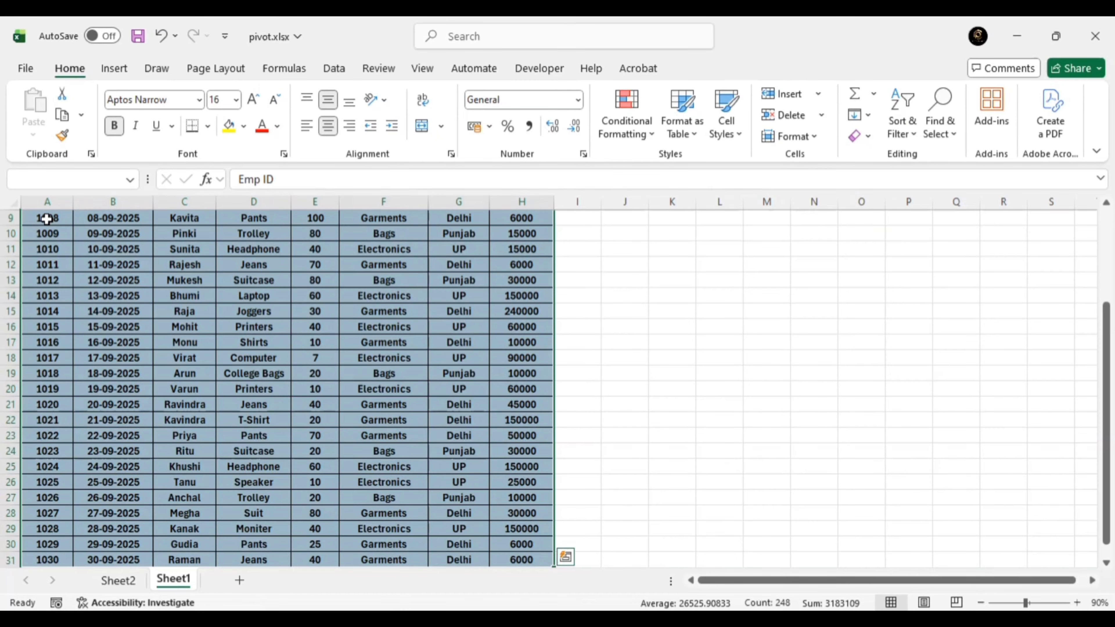
click(117, 70)
click(39, 124)
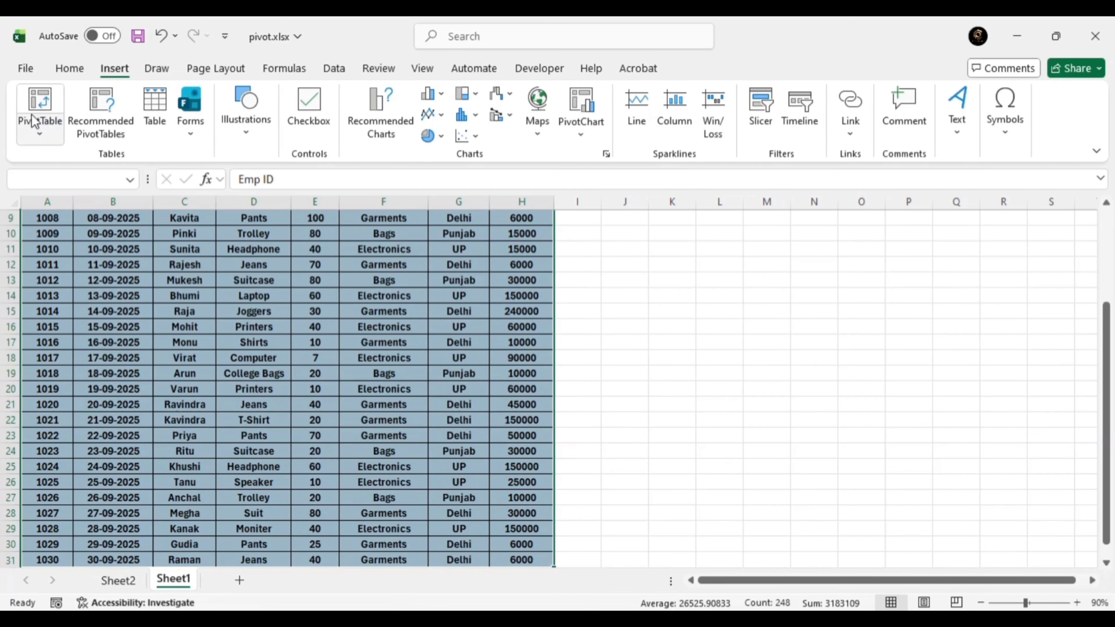
click(39, 128)
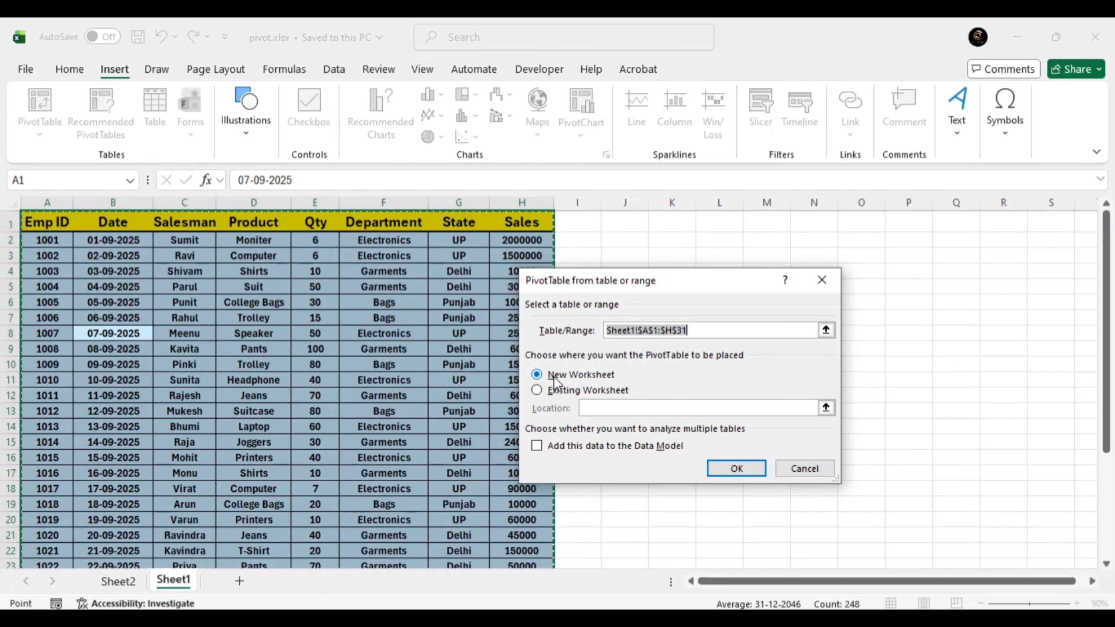
click(731, 468)
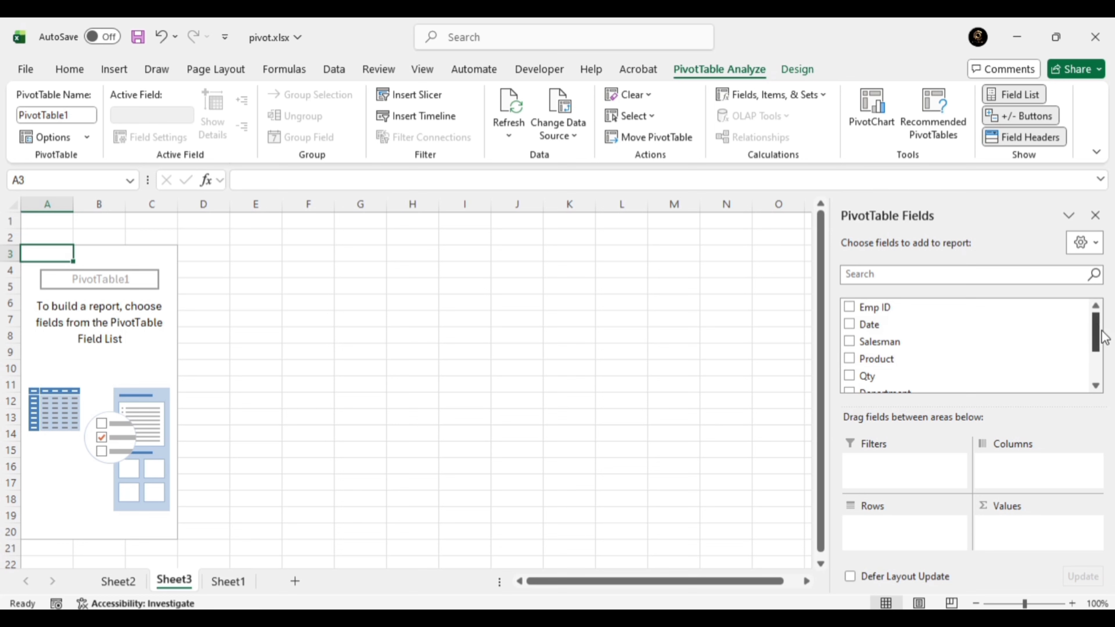
Step: On Sheet3, place the Department field in the PivotTable rows and sum the Sales field in the values
mouse_move(1096, 332)
mouse_down()
mouse_move(1102, 391)
mouse_move(1102, 345)
mouse_up()
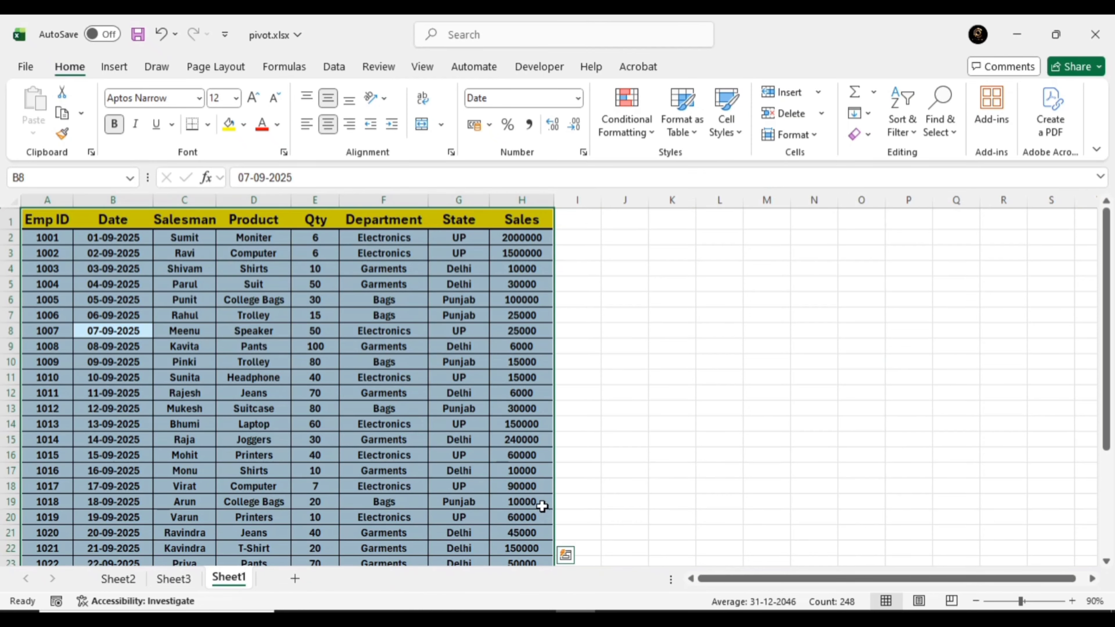
click(184, 584)
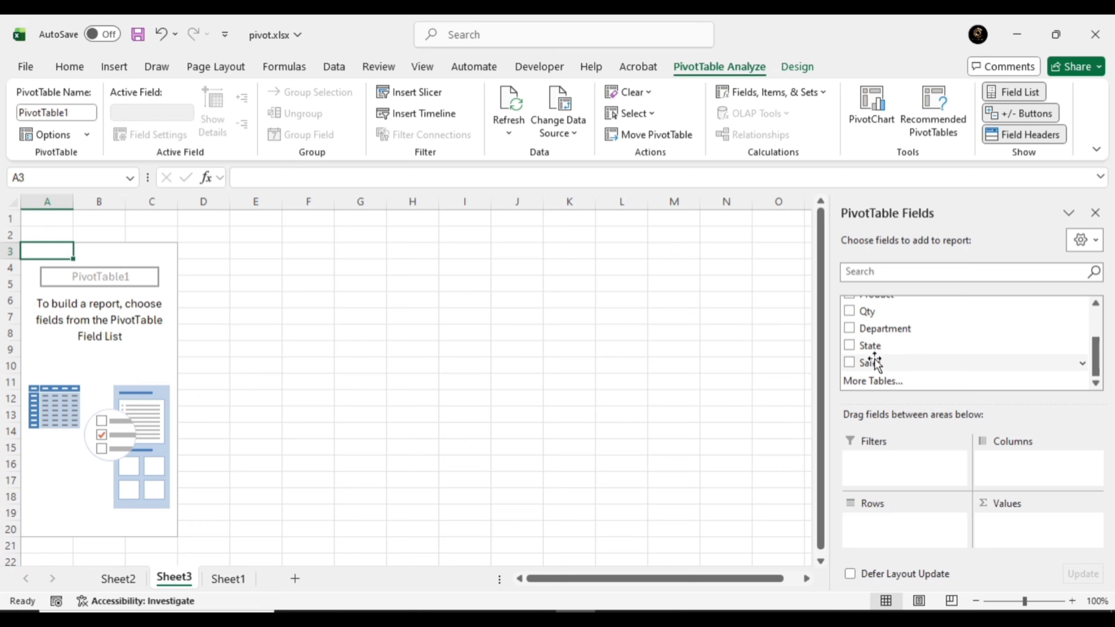
click(858, 328)
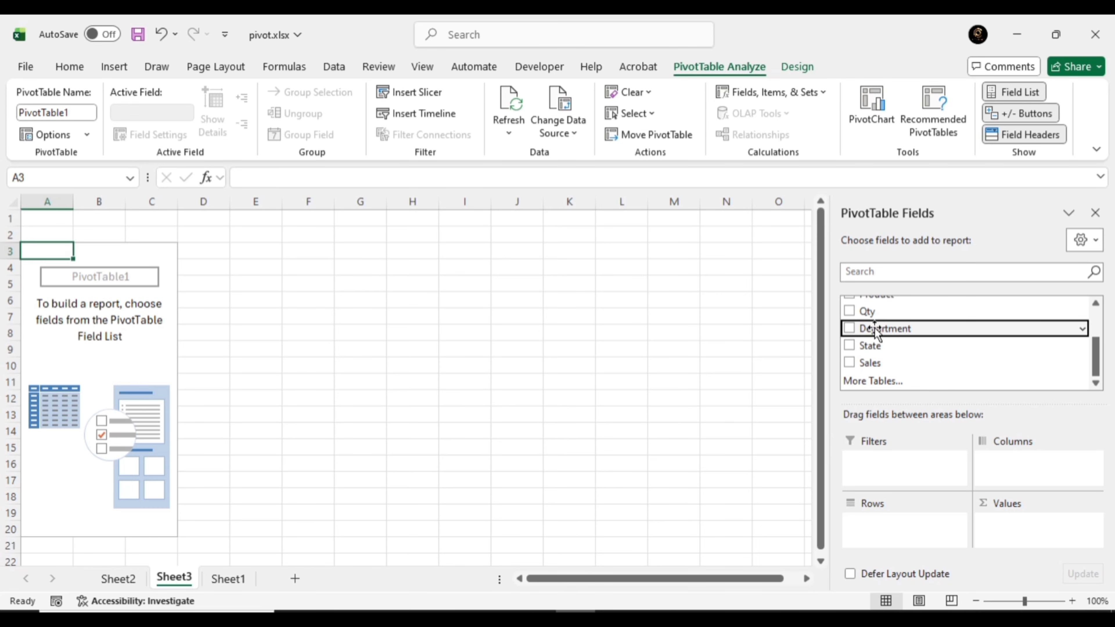
drag(872, 328, 875, 536)
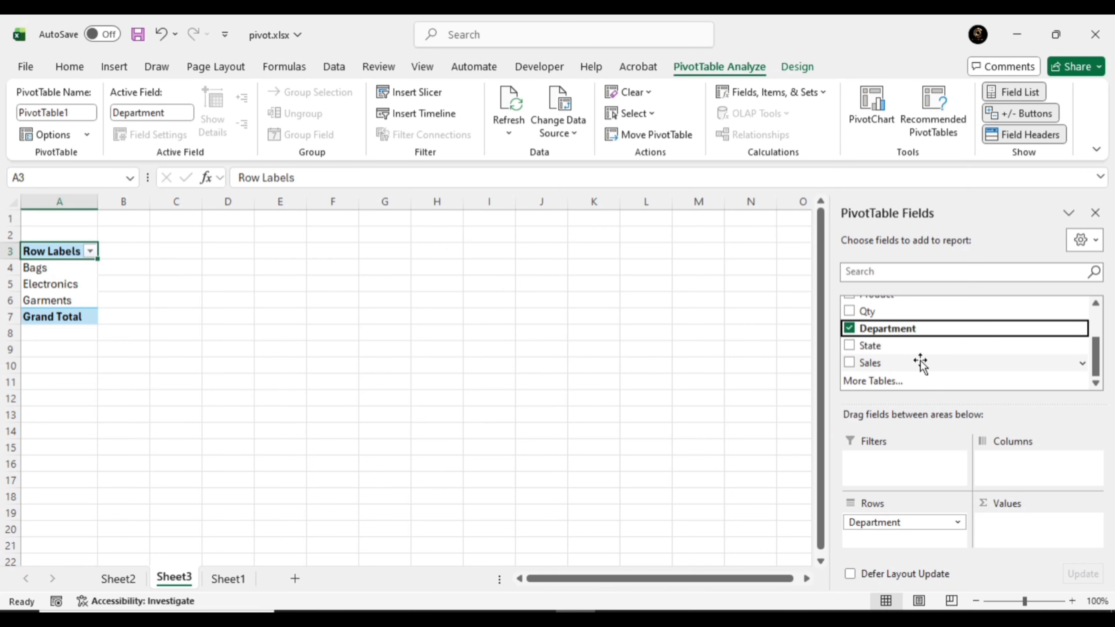
click(928, 365)
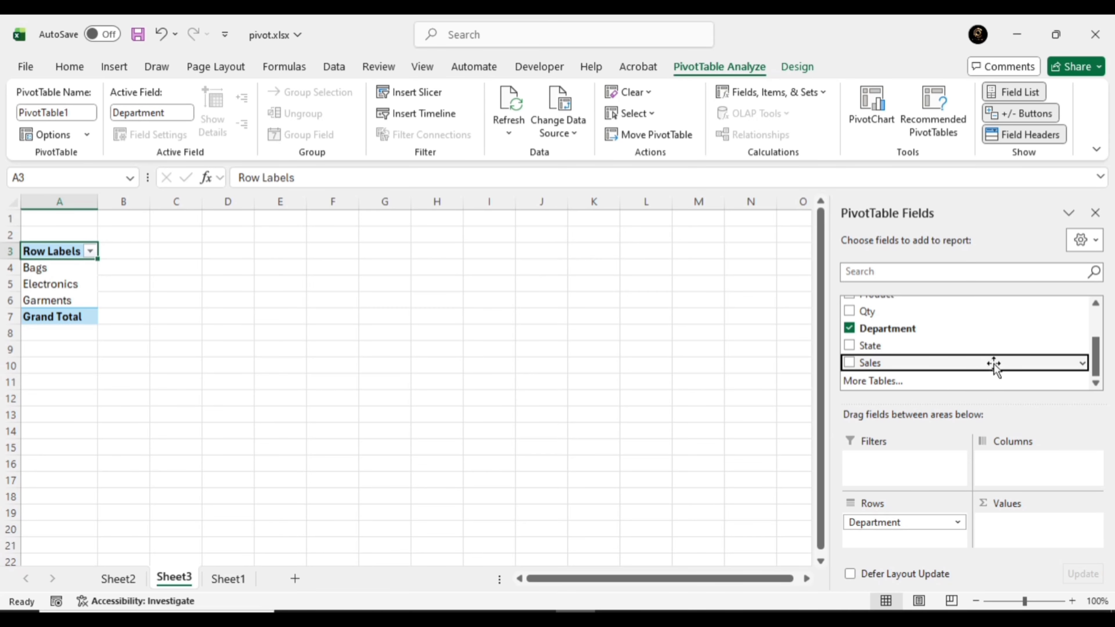
drag(994, 362, 1038, 522)
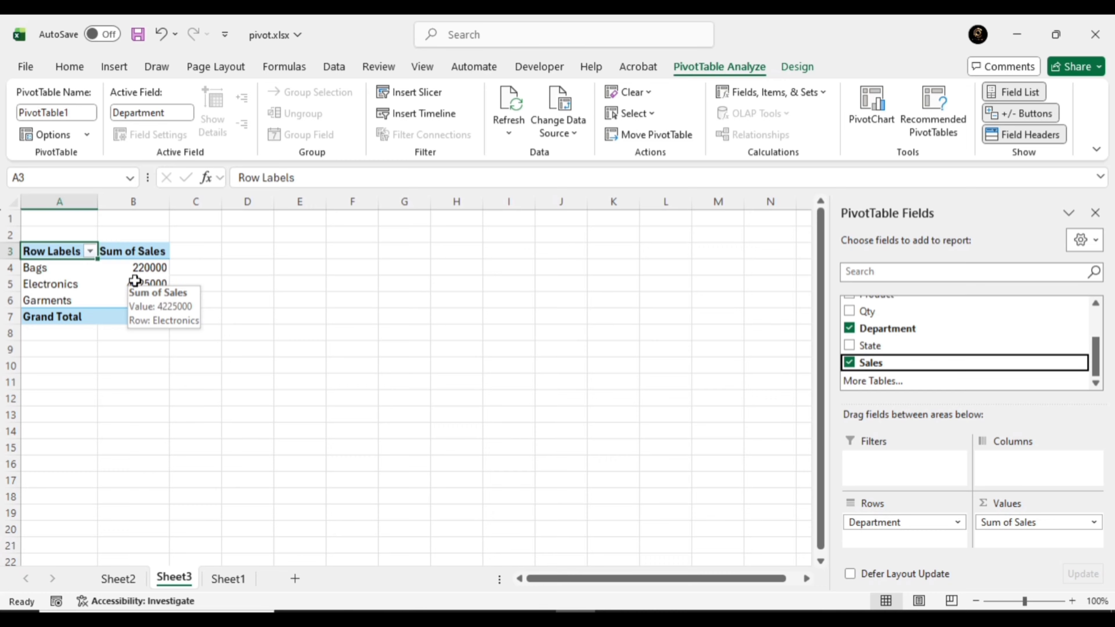
Step: Drill down into the Electronics sales total to list its source records on a separate sheet
mouse_move(119, 269)
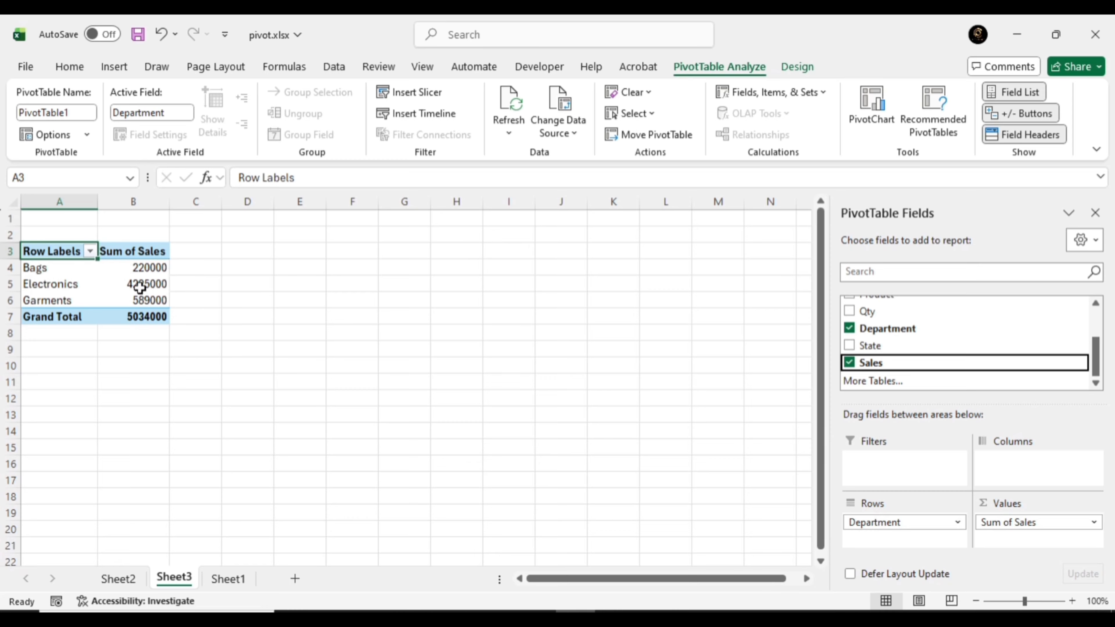
mouse_move(140, 288)
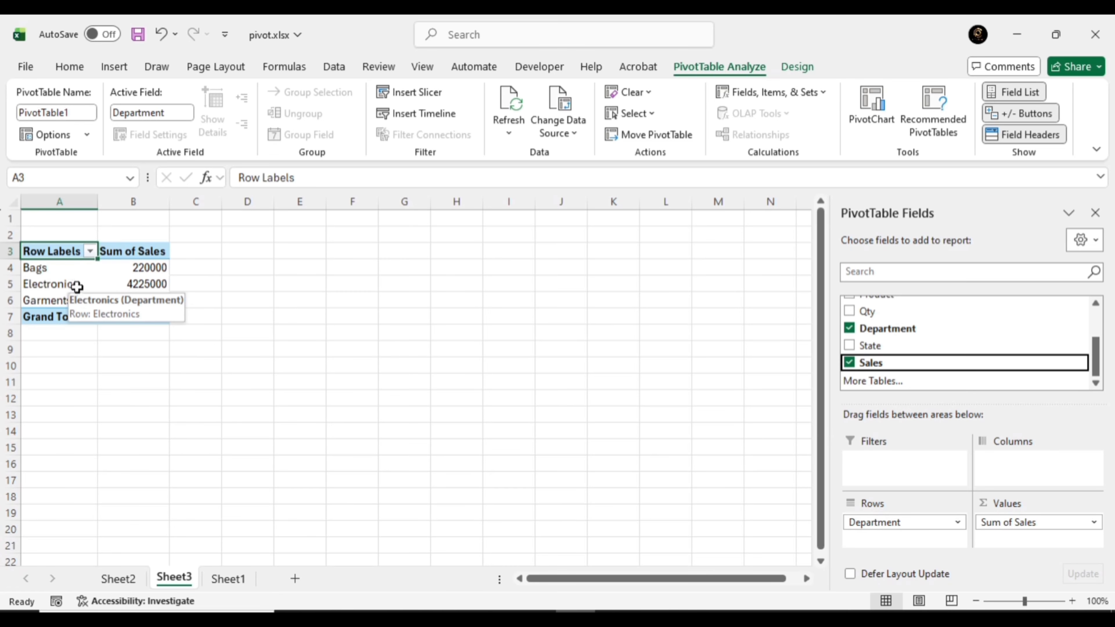
click(132, 284)
double_click(132, 284)
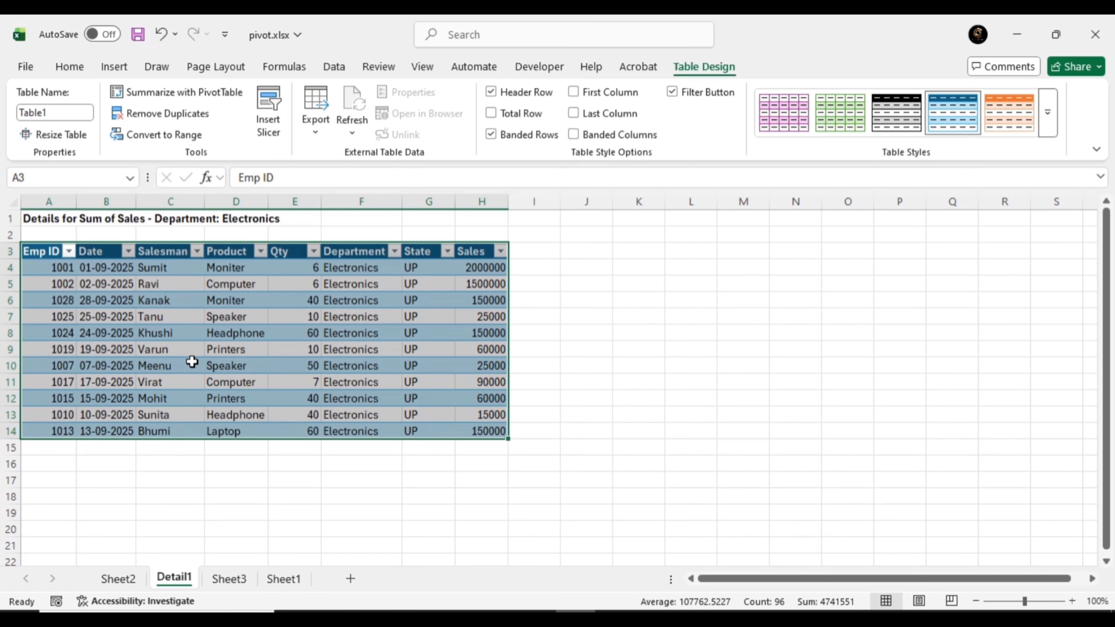
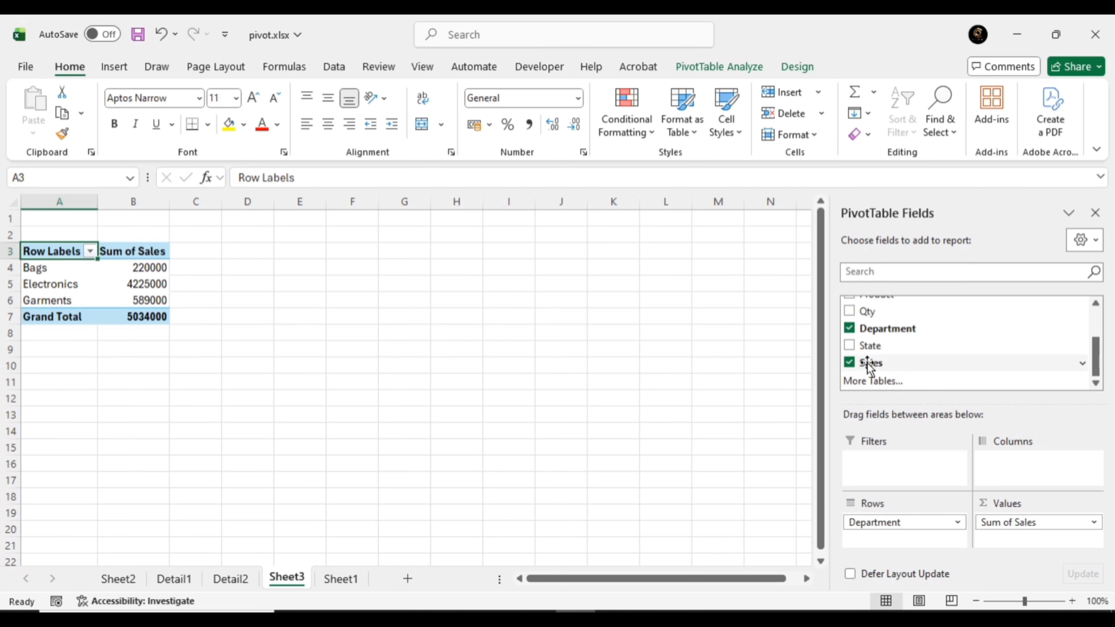
Step: Remove the Sales and Department fields from the PivotTable on Sheet3
click(850, 362)
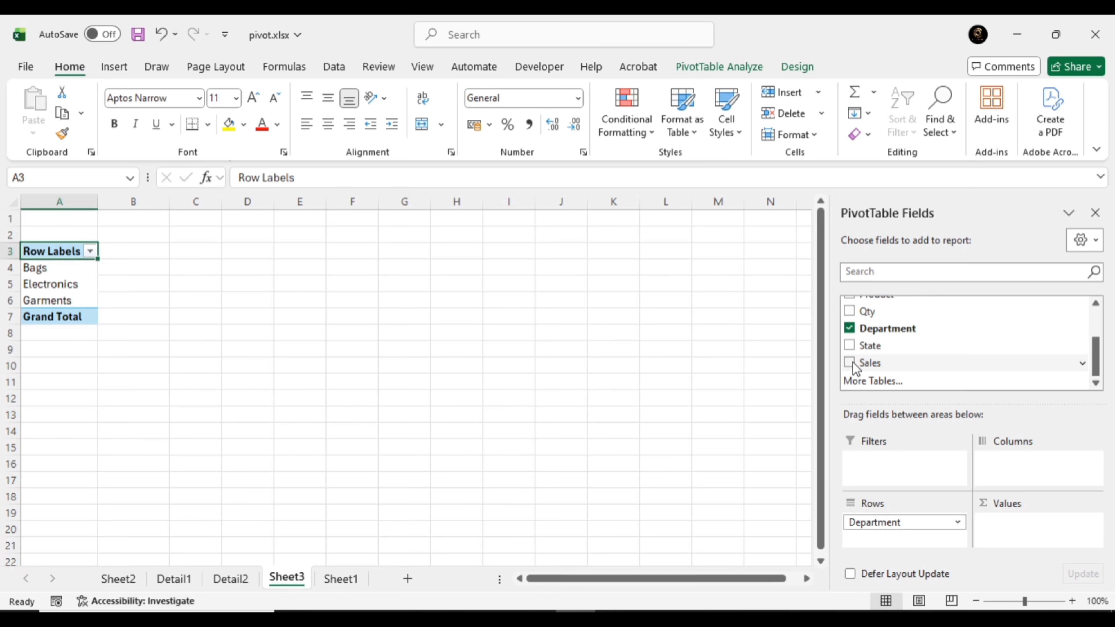
click(849, 329)
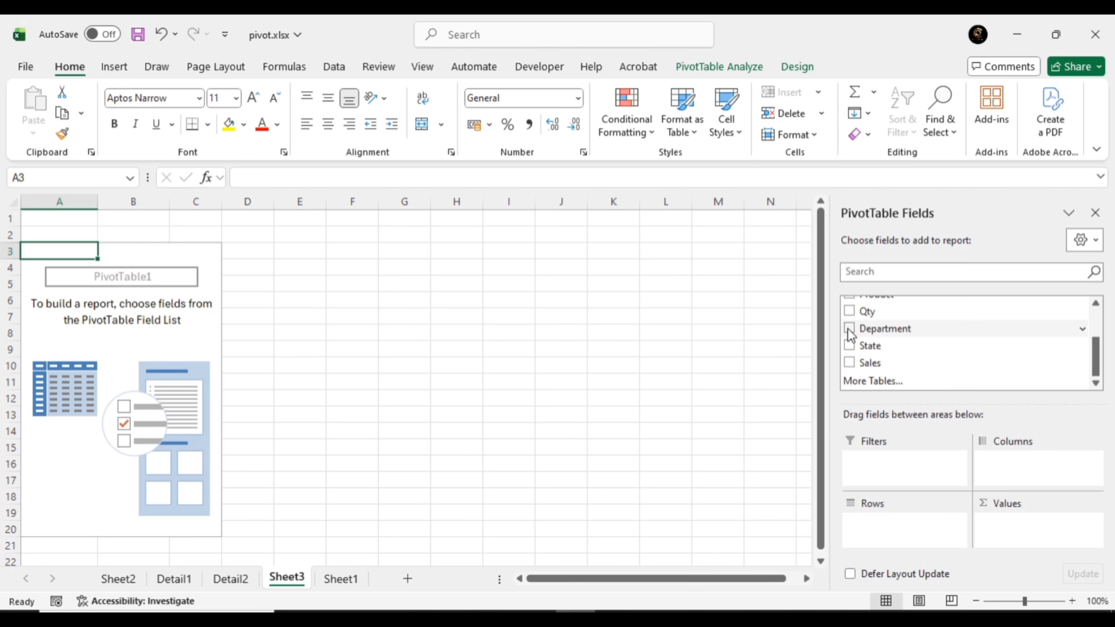
click(849, 329)
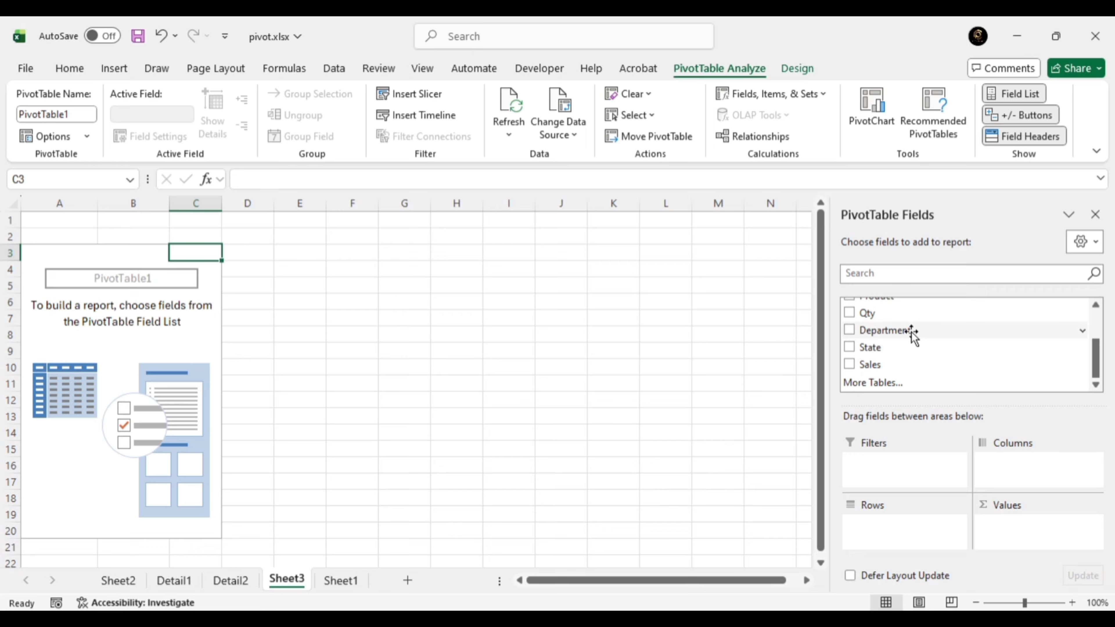
Step: Add Department back to the PivotTable rows and Sales back to the values
drag(911, 330, 902, 504)
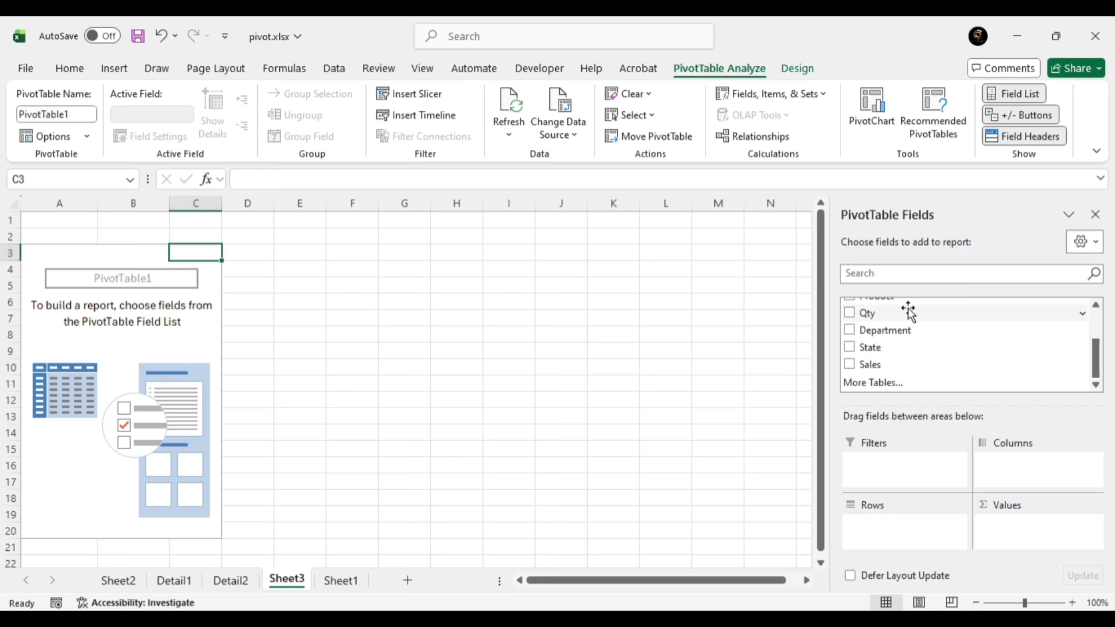
drag(899, 330, 876, 528)
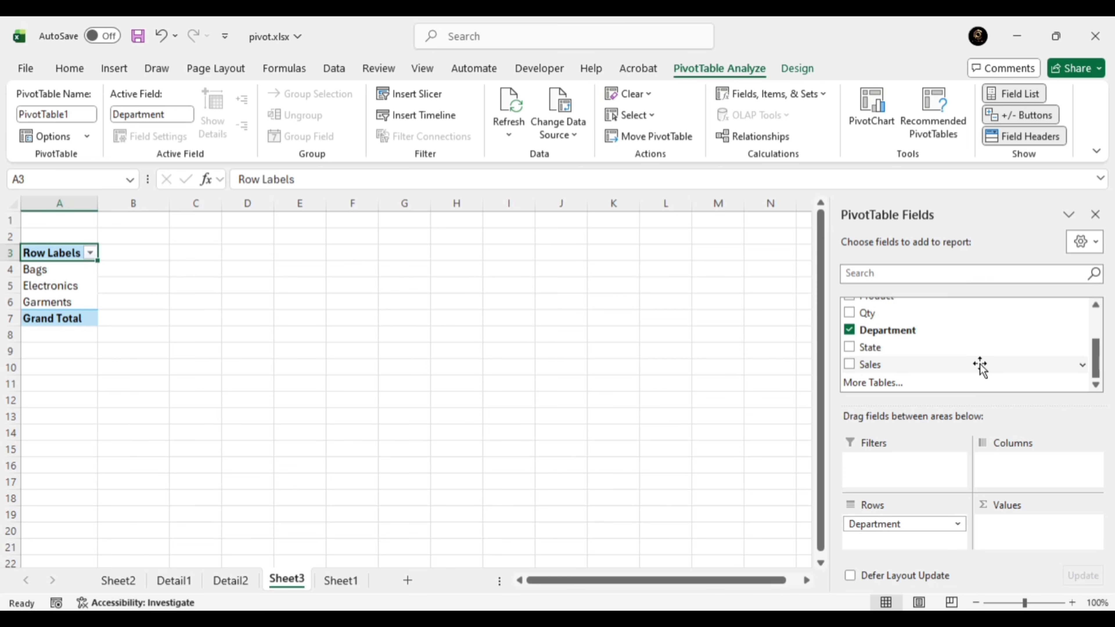
drag(913, 365, 1026, 546)
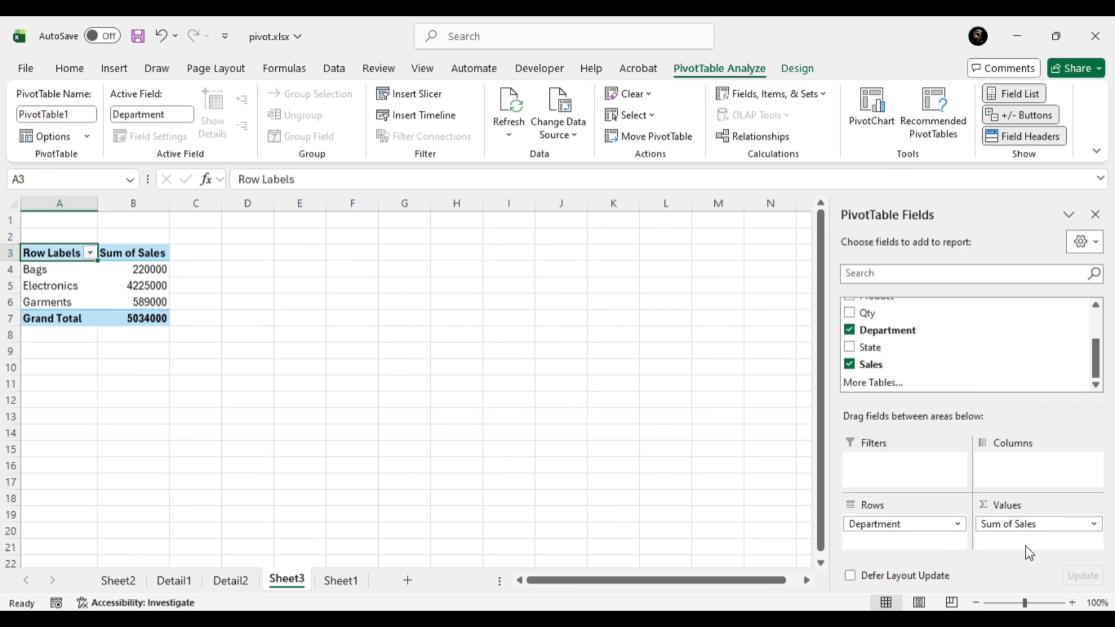
Step: Move Department from the PivotTable rows to the columns and add Salesman to the rows
click(1074, 603)
click(1074, 603)
click(1074, 603)
click(1073, 603)
click(1073, 603)
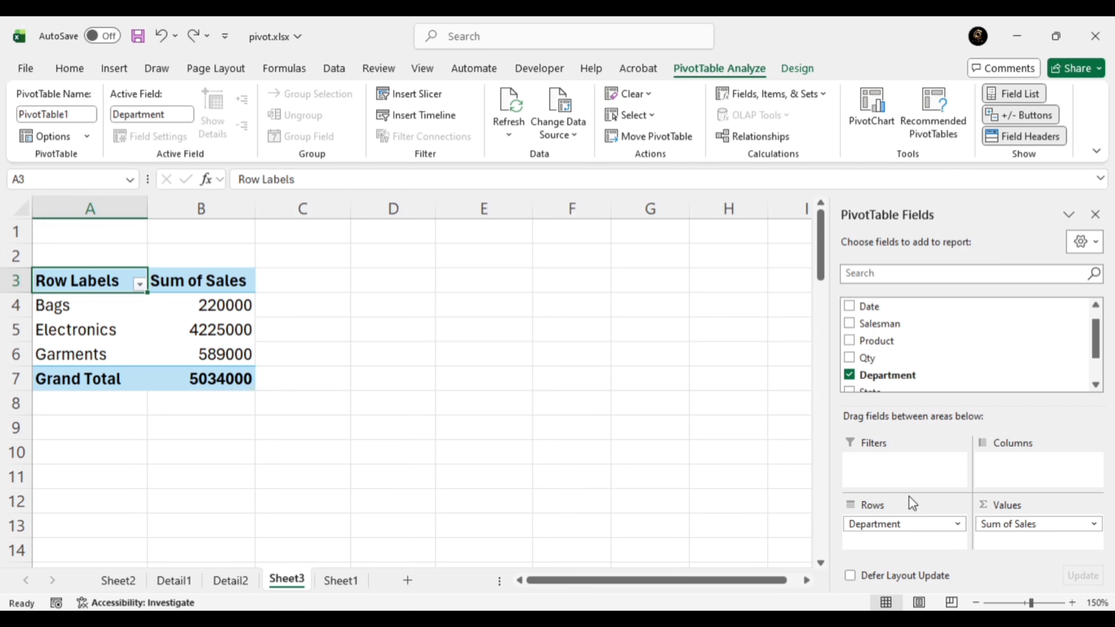
drag(903, 525, 1032, 463)
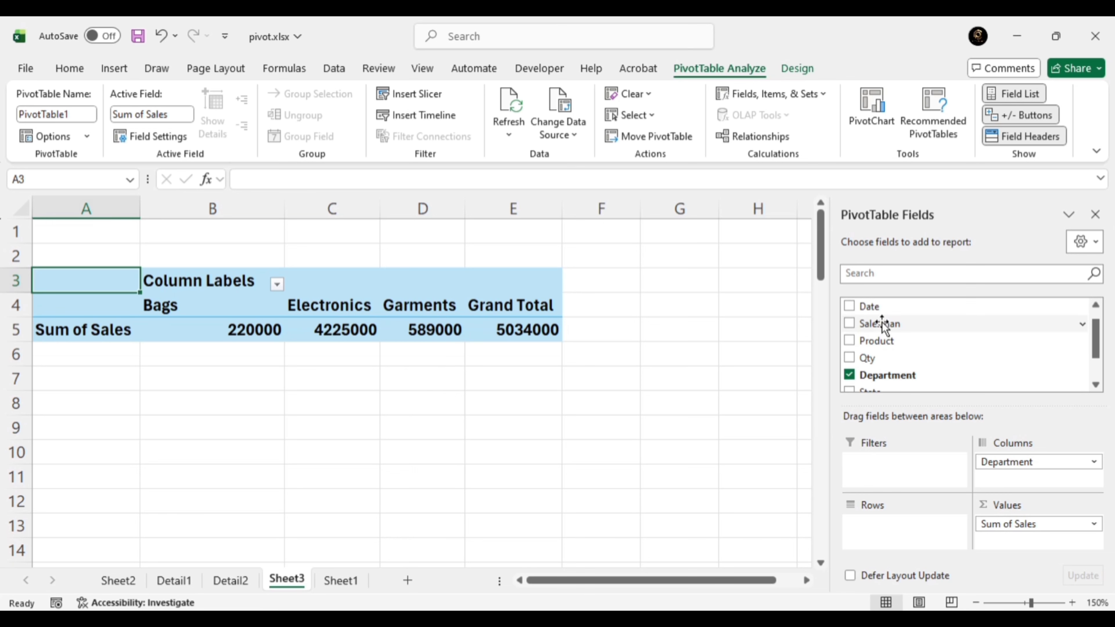
drag(882, 325, 870, 523)
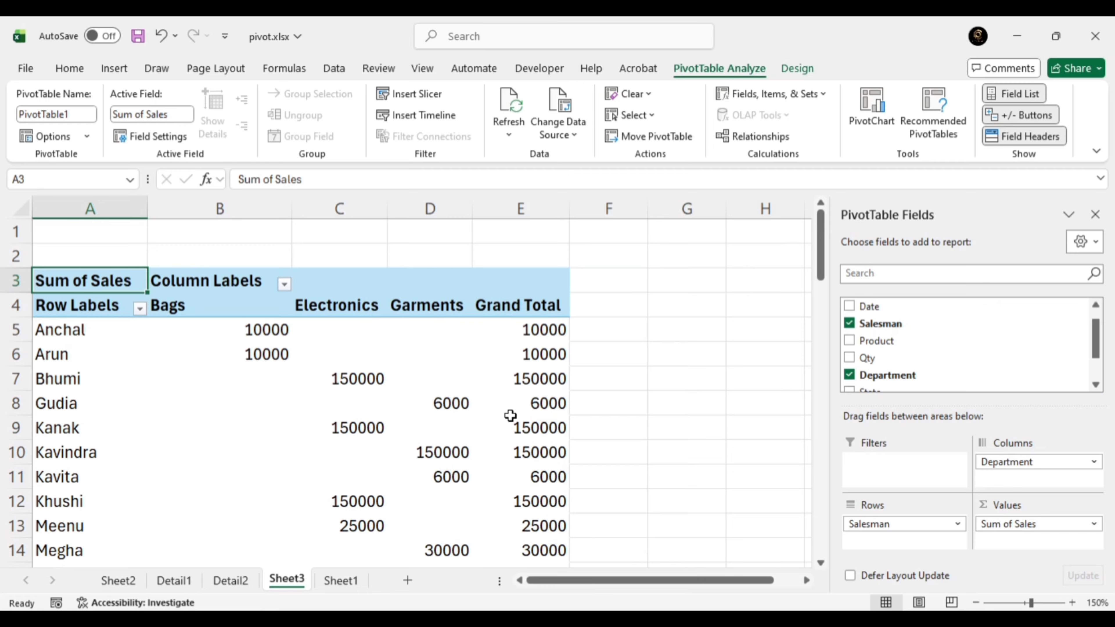
Step: Examine each salesman's sales in the Electronics, Garments and Grand Total columns
mouse_move(509, 415)
drag(340, 330, 343, 456)
drag(448, 333, 450, 493)
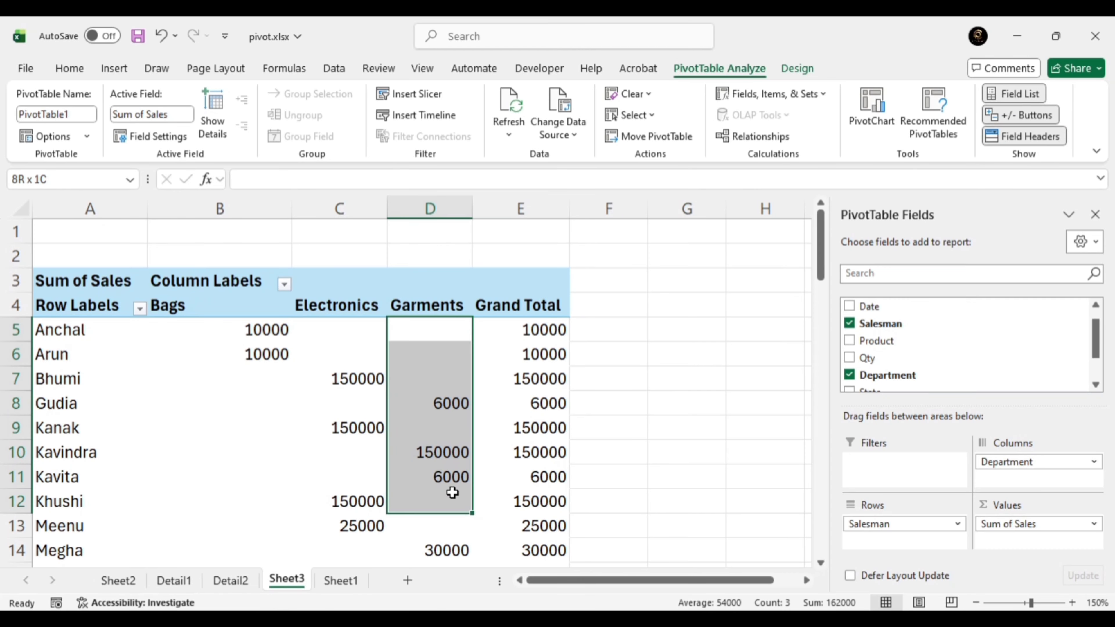
drag(515, 338, 513, 446)
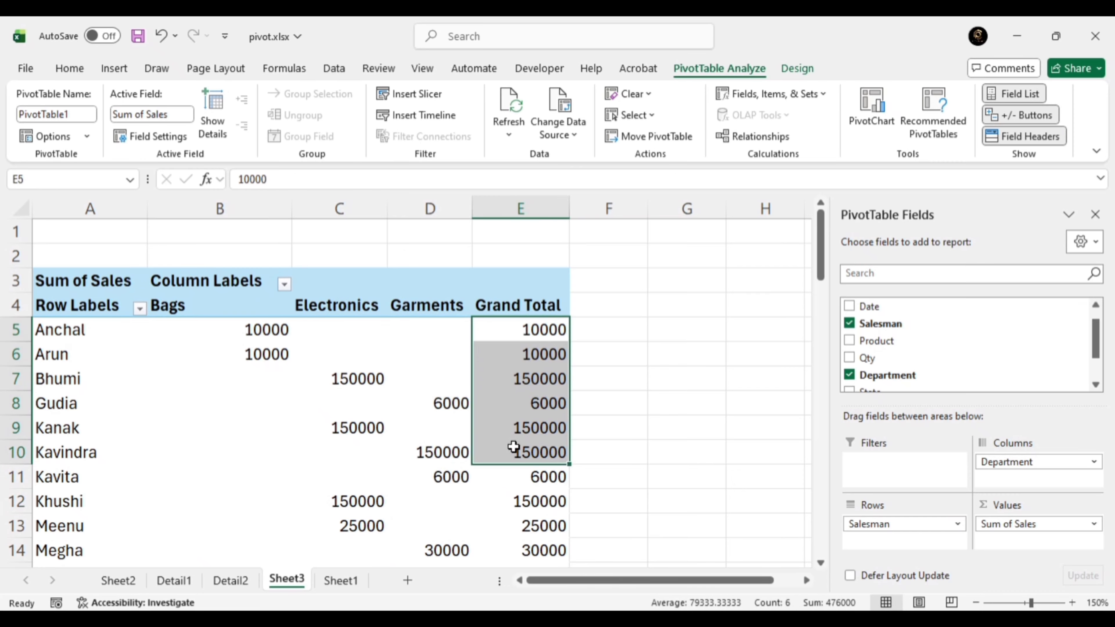
mouse_move(513, 446)
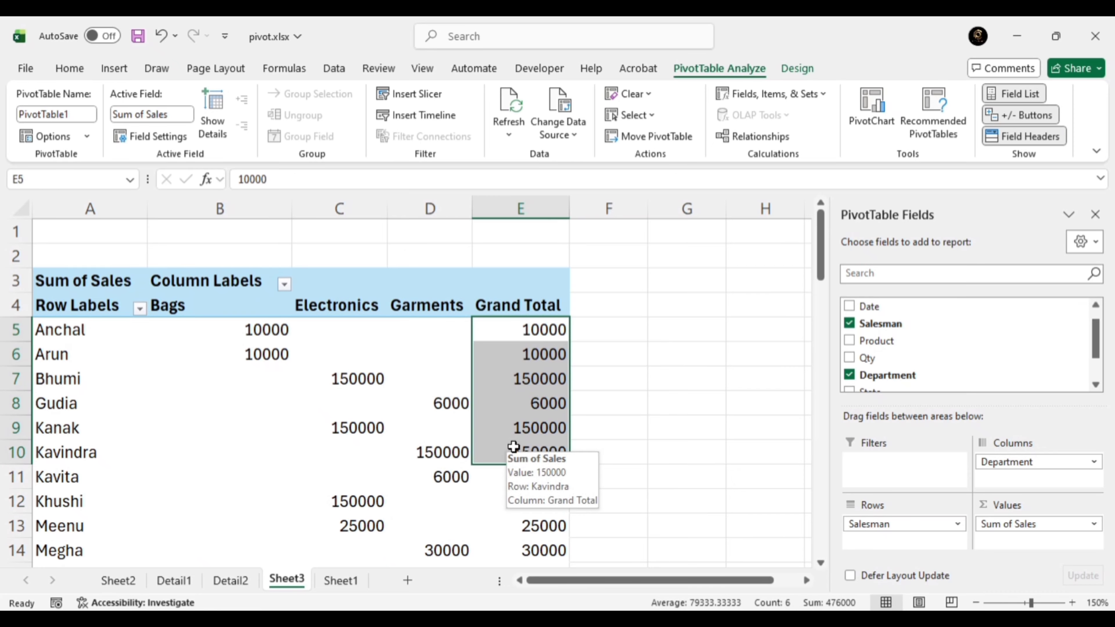
click(348, 329)
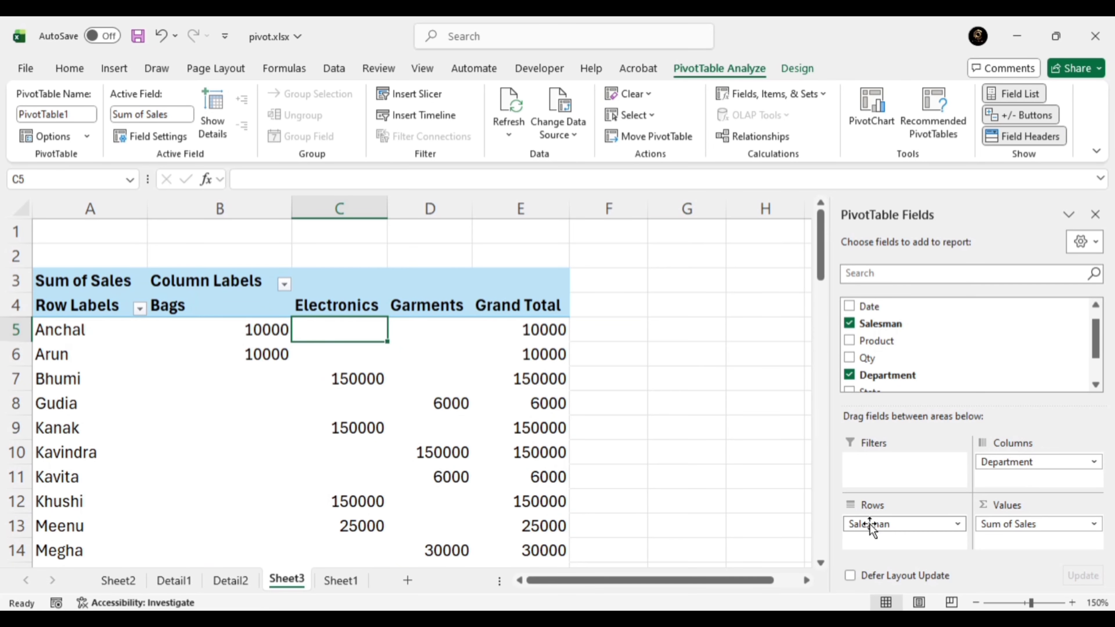
Step: Try Salesman as a second column field below Department, and return it to the rows
drag(869, 524, 996, 479)
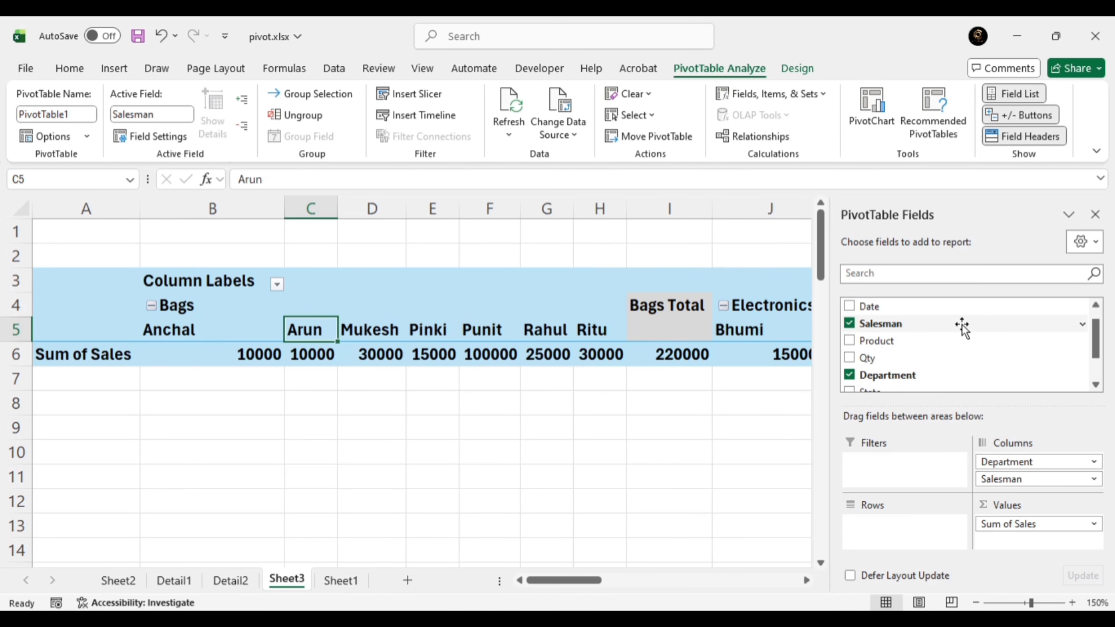
drag(573, 581, 458, 593)
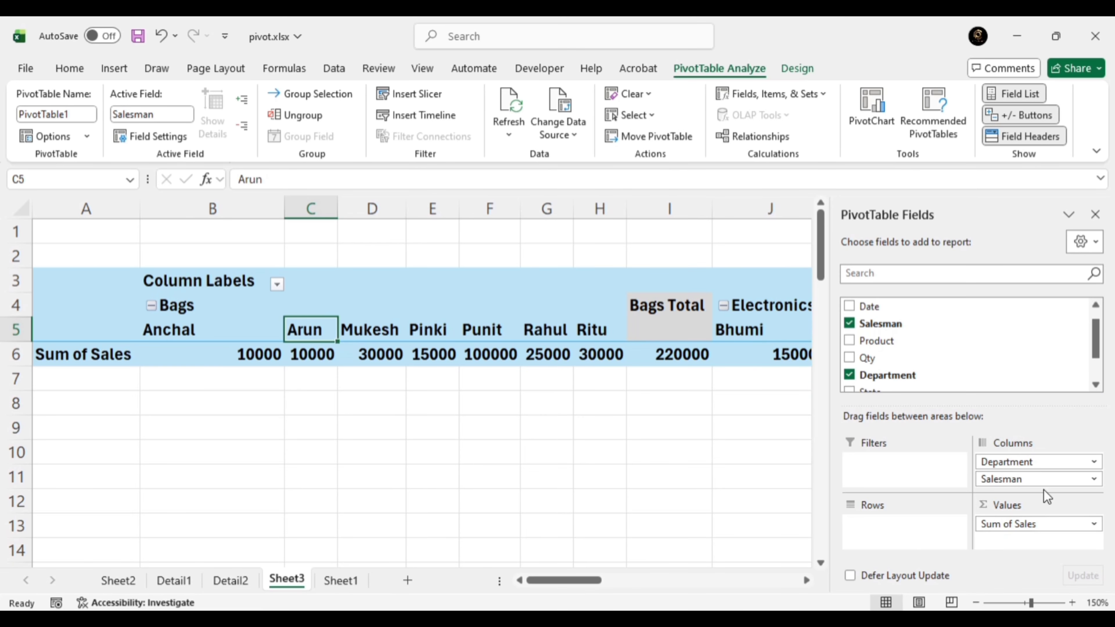
drag(1036, 479, 896, 546)
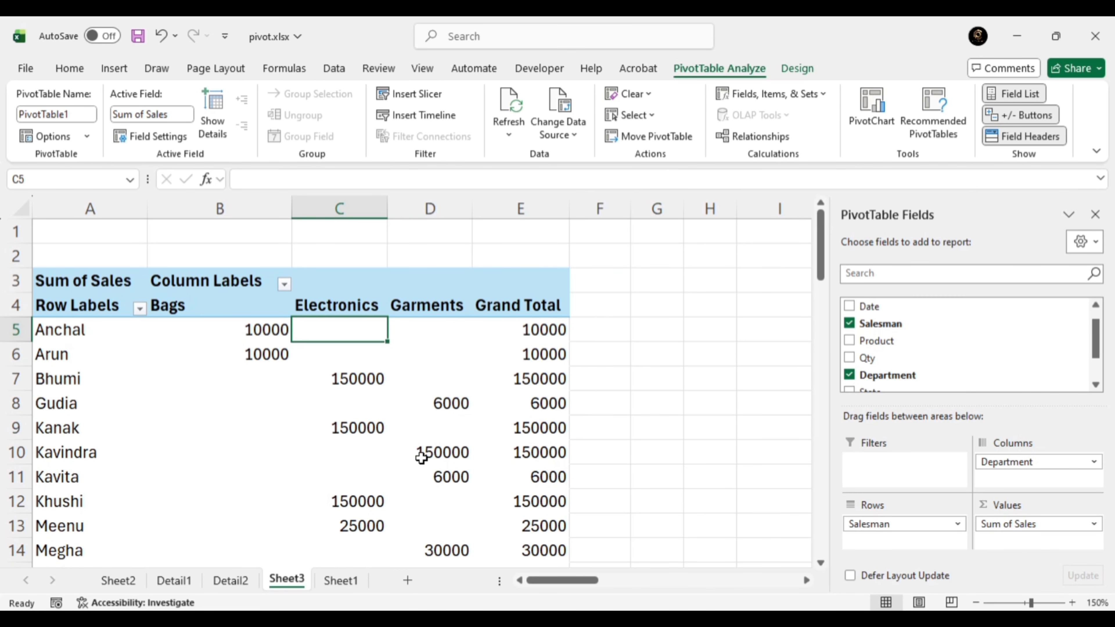
Step: Review the sales values per salesman in the Bags column
mouse_move(421, 457)
drag(229, 340, 227, 431)
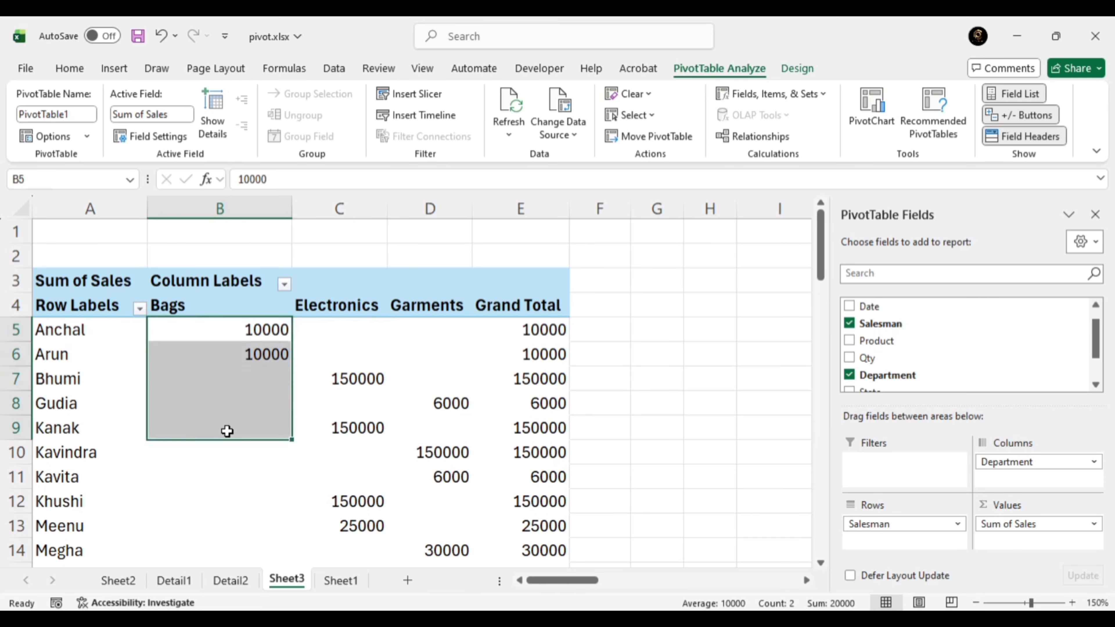
click(219, 323)
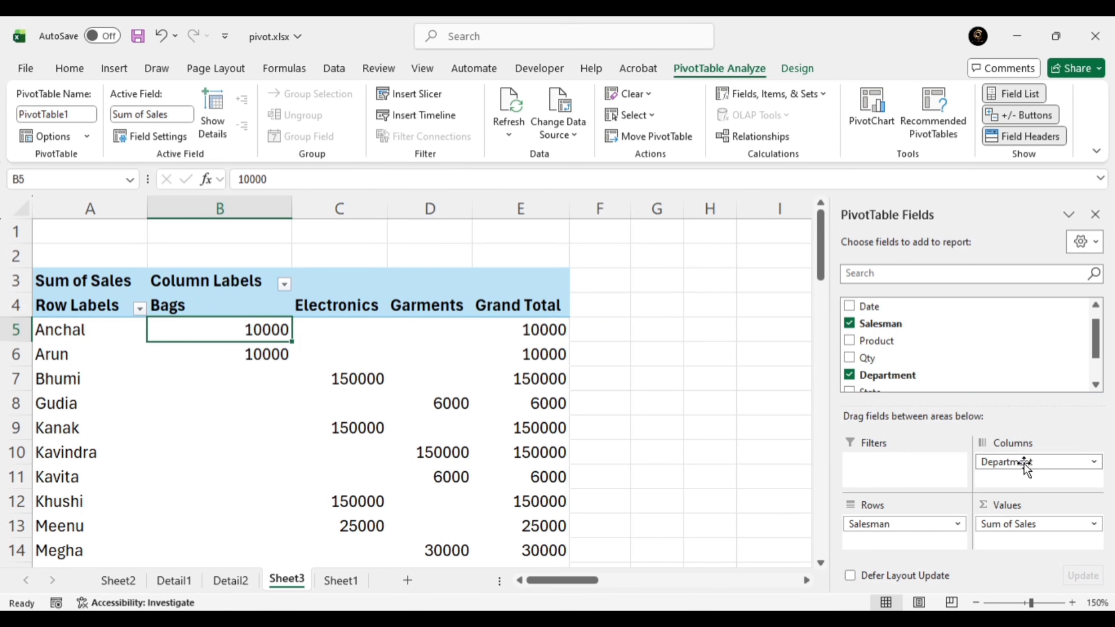
Step: Move Department from the PivotTable columns to the report filter and filter it to Bags
drag(1025, 462, 911, 465)
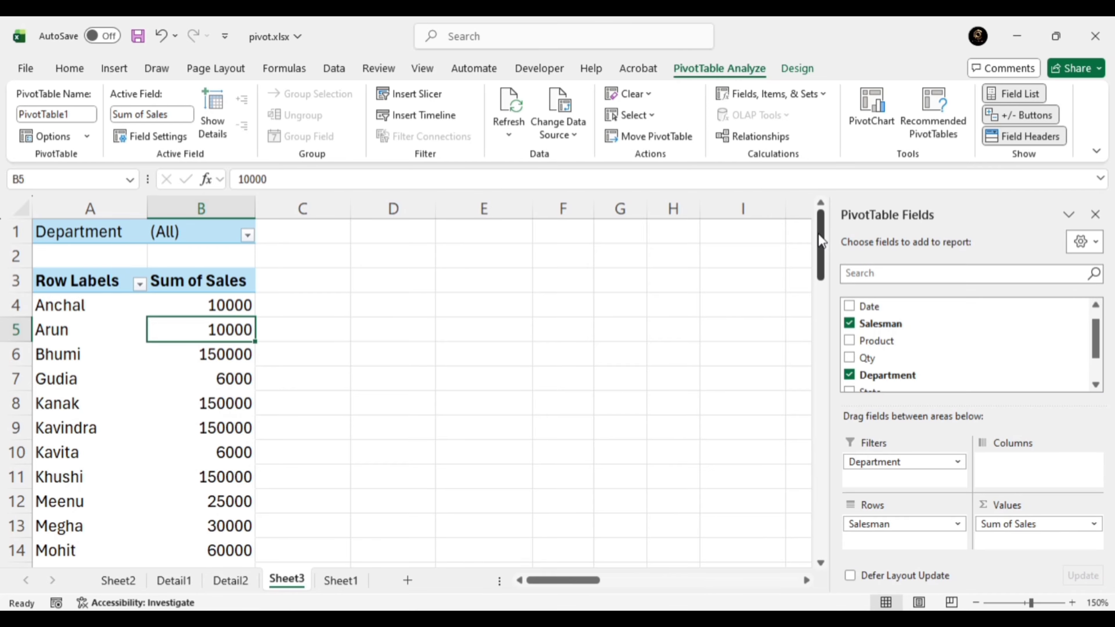
drag(818, 234, 890, 448)
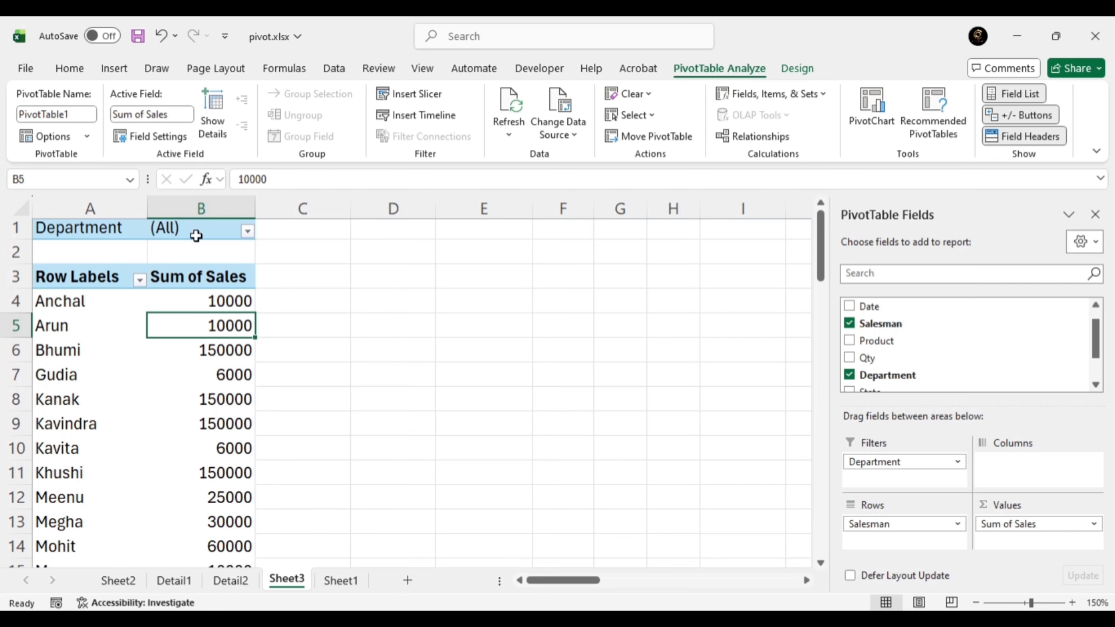
click(249, 230)
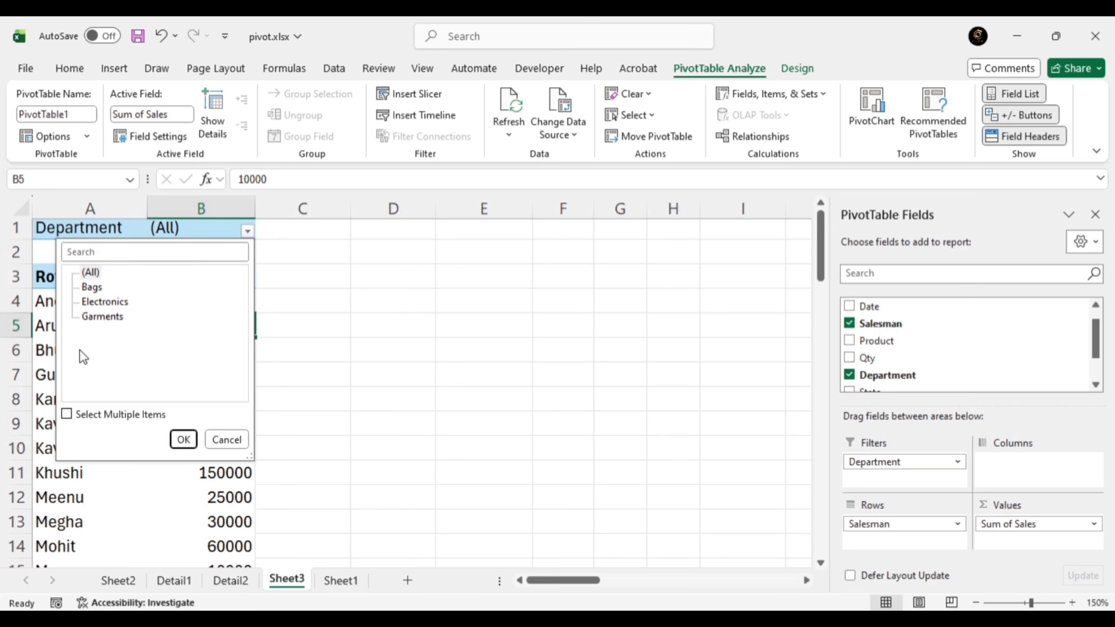
click(90, 288)
click(183, 440)
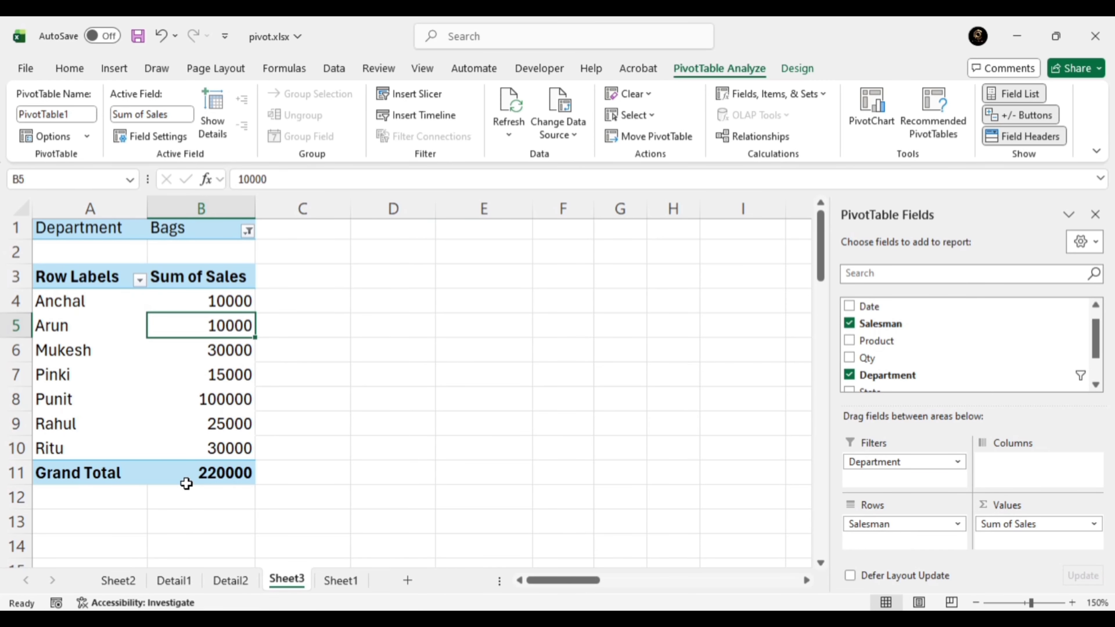
Step: Switch the Department report filter to Electronics
click(248, 231)
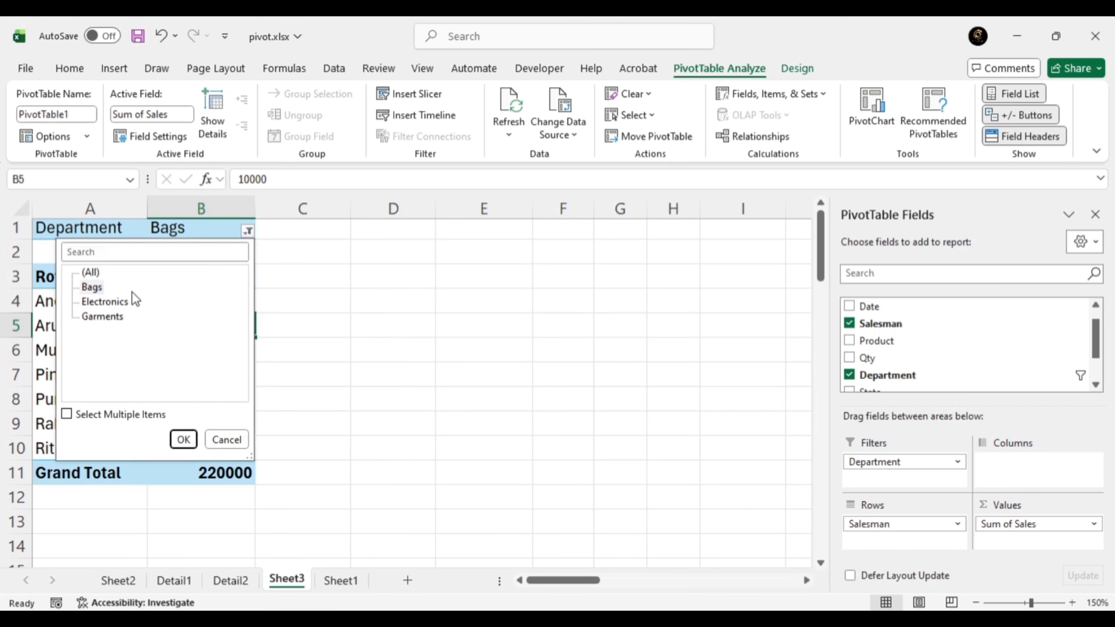
click(117, 304)
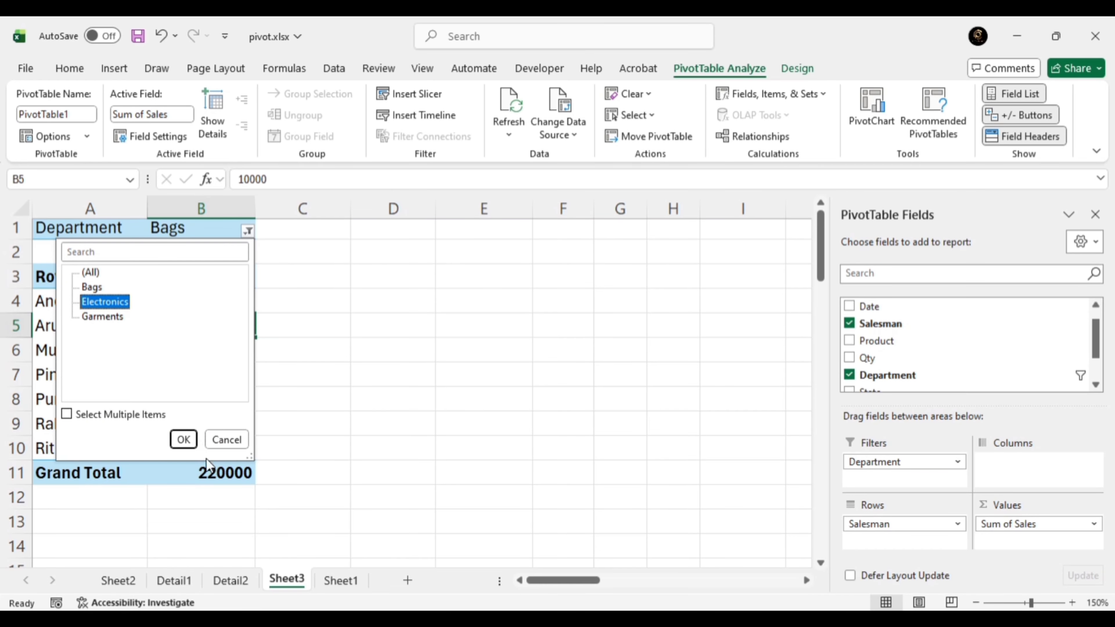
click(182, 439)
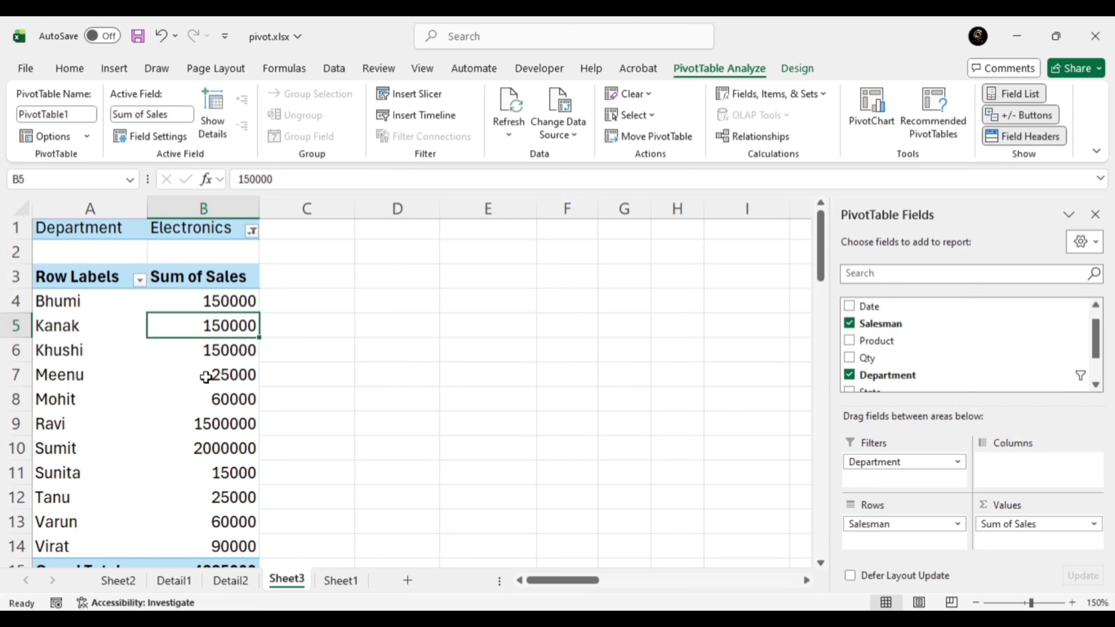
Step: Drill down into the Electronics sales value in cell B7 to show its source records, and undo the drill-down
click(197, 379)
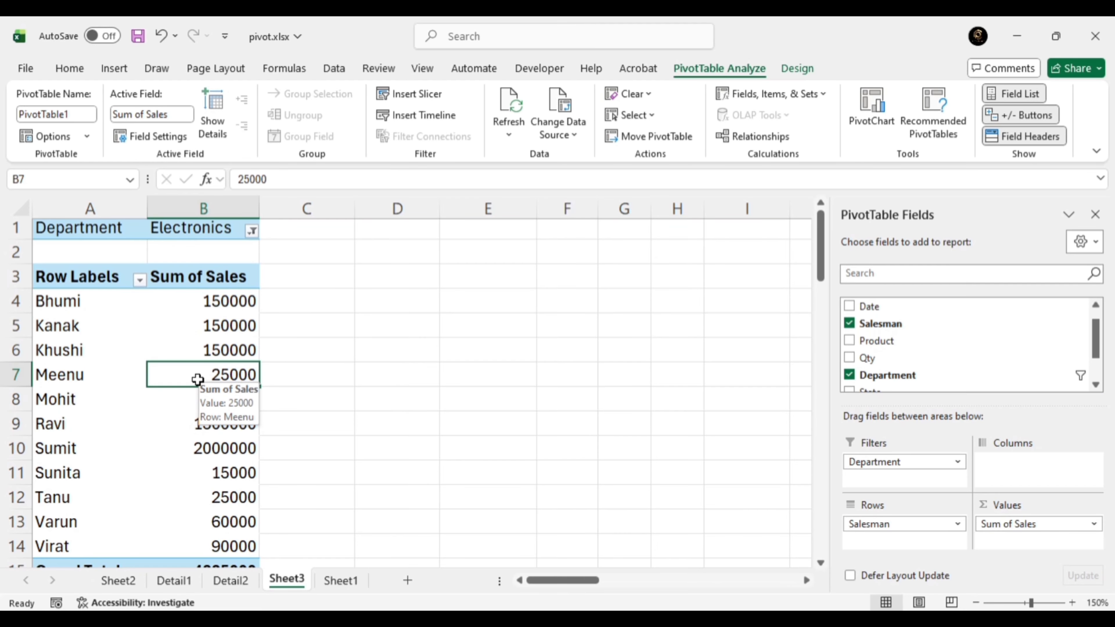
double_click(195, 374)
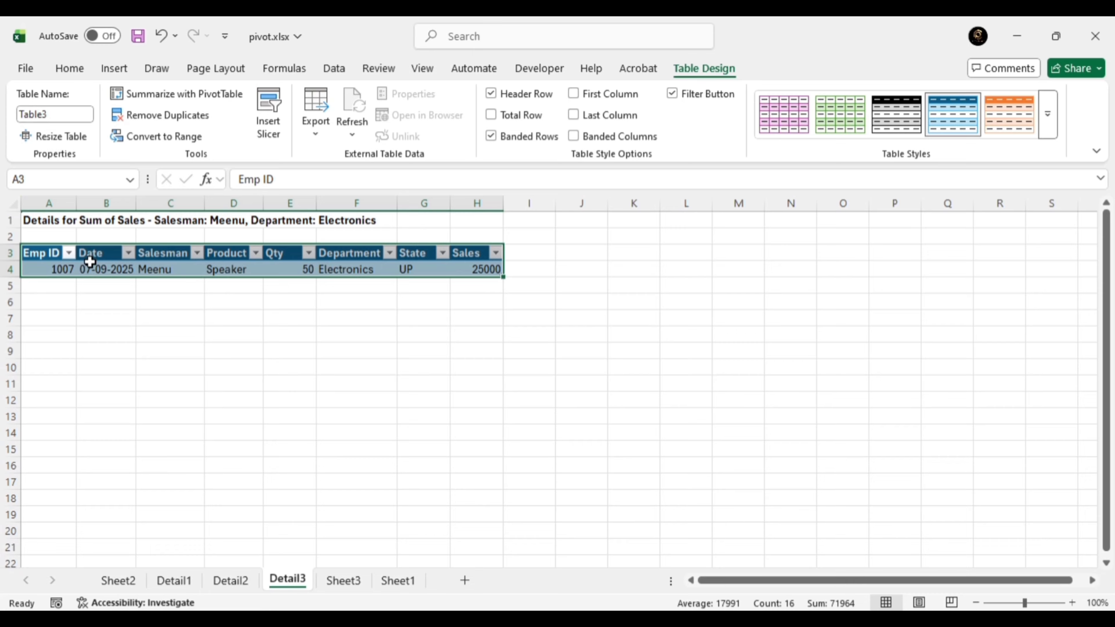
click(160, 36)
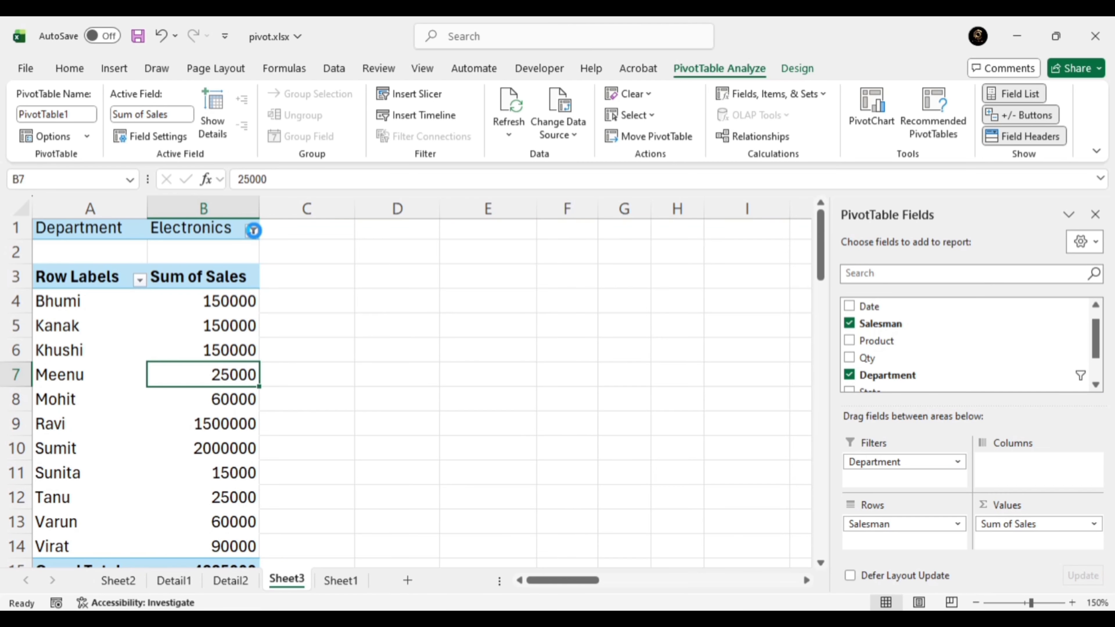
Step: Change the Department report filter to Garments
click(251, 231)
click(140, 314)
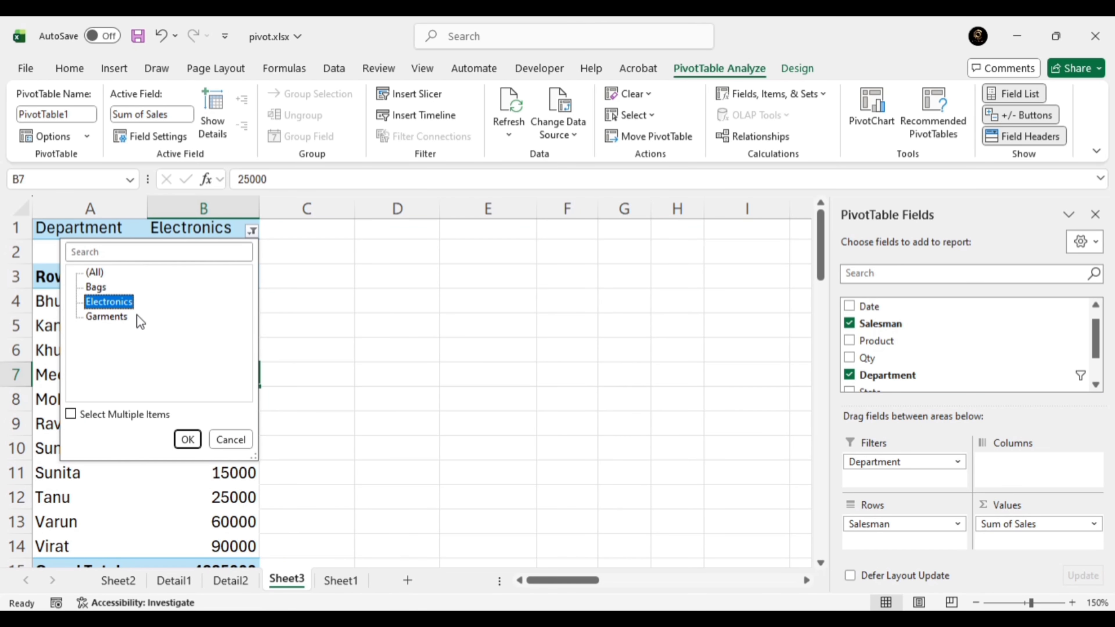
click(108, 317)
click(187, 440)
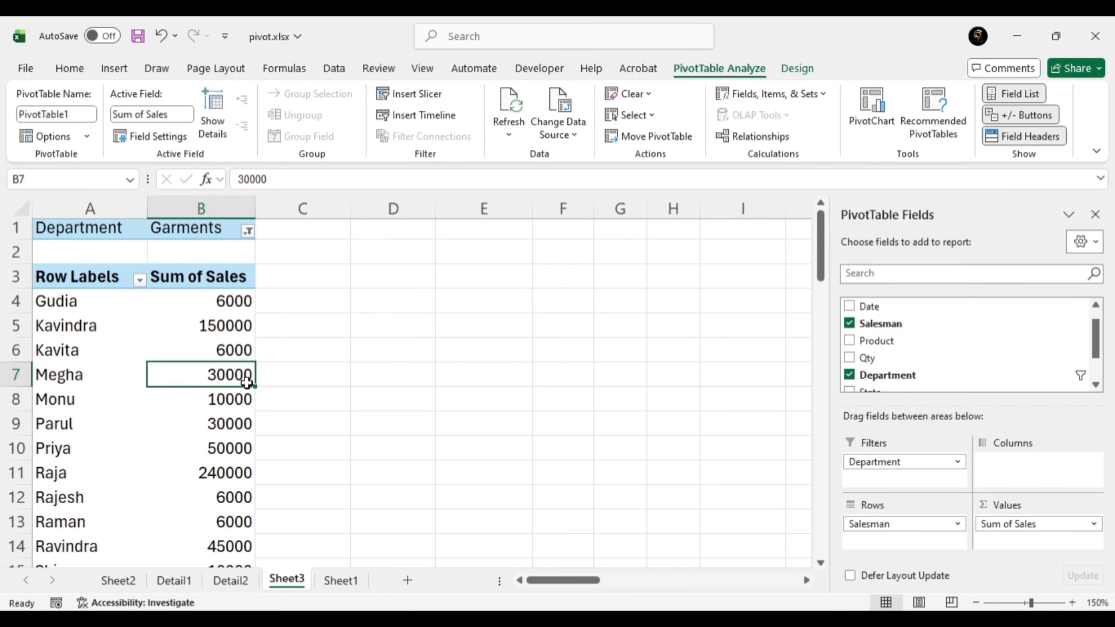
Step: Reset the Department report filter to (All)
click(248, 231)
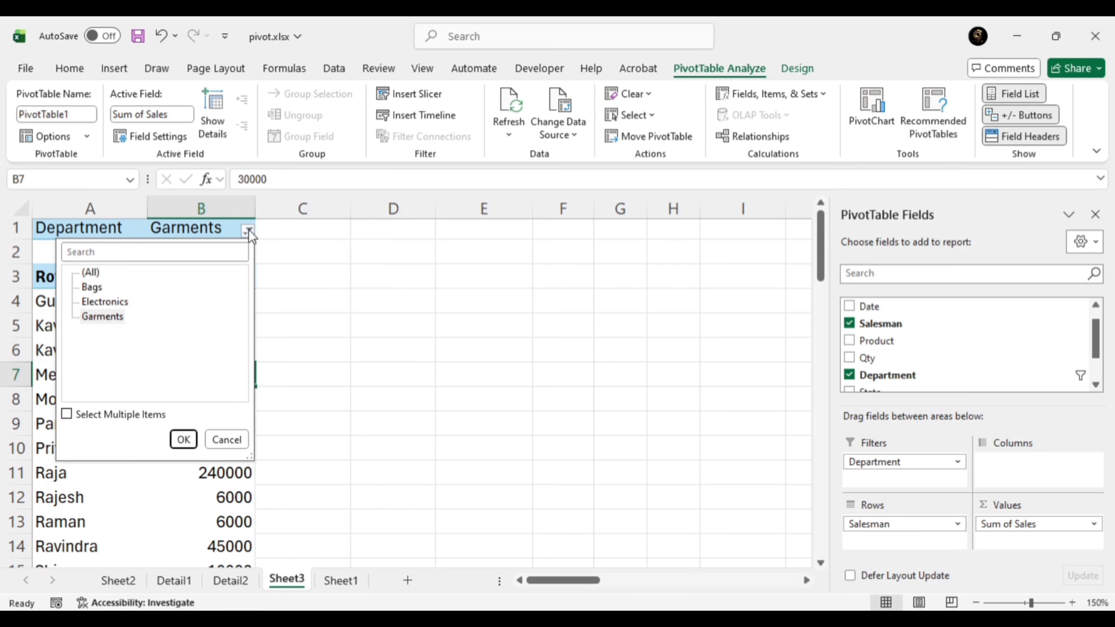
click(90, 272)
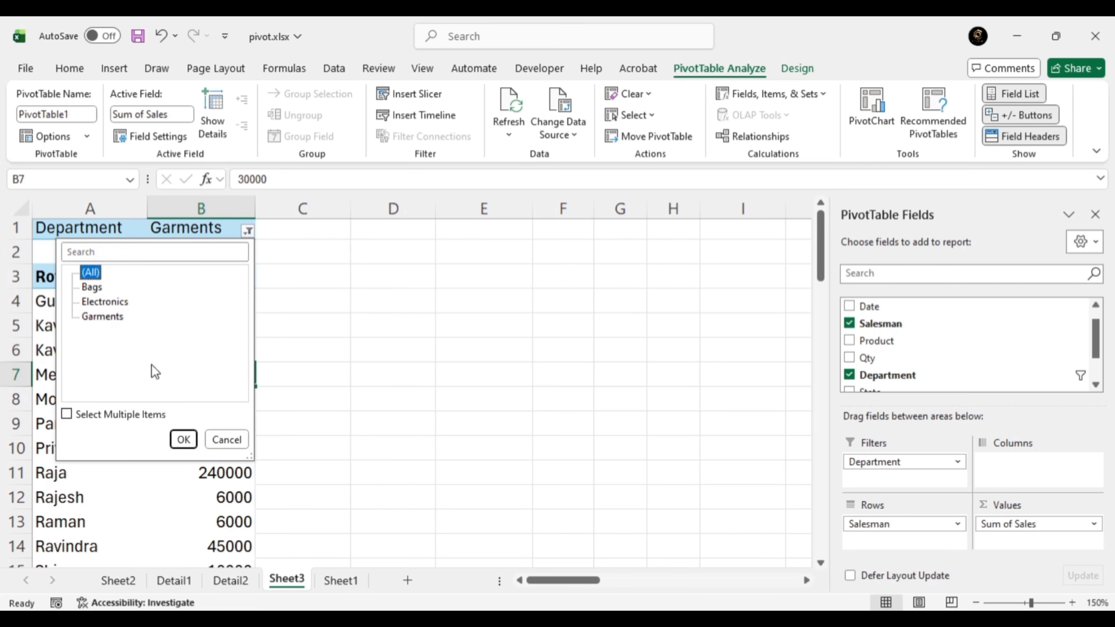
click(183, 440)
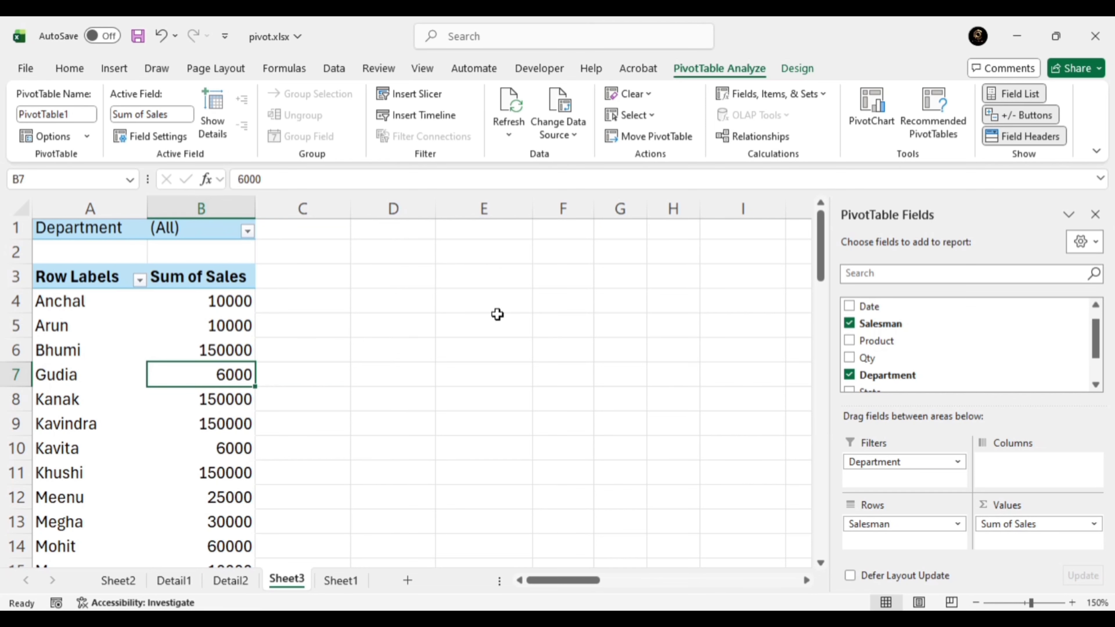
Step: Remove Department from the PivotTable and add State as the report filter instead
drag(821, 240, 822, 218)
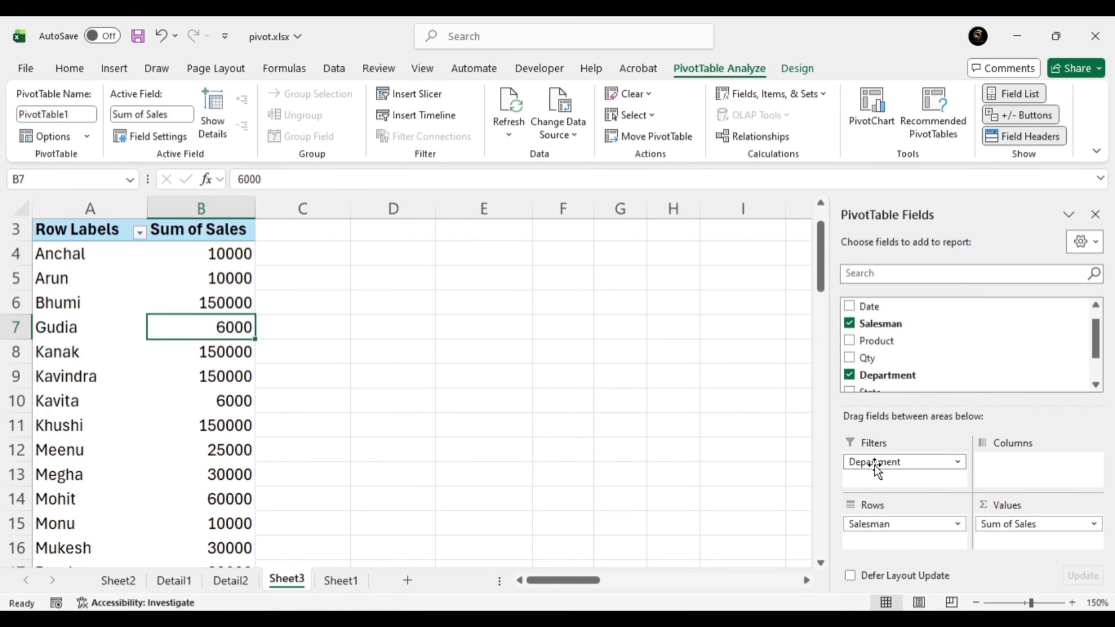
click(157, 232)
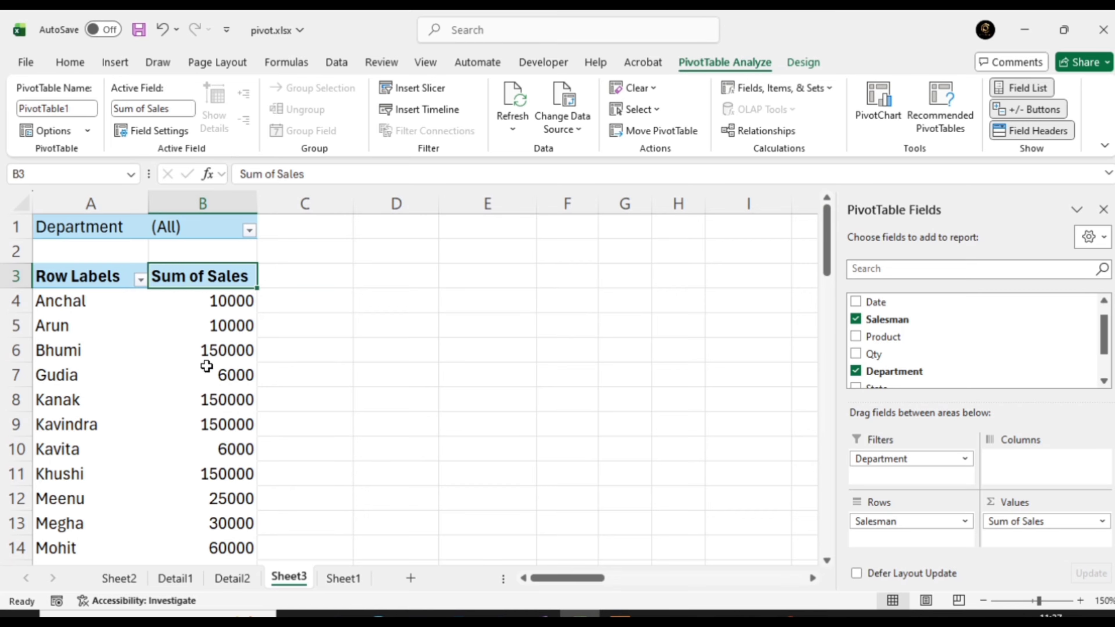
mouse_move(207, 366)
click(855, 371)
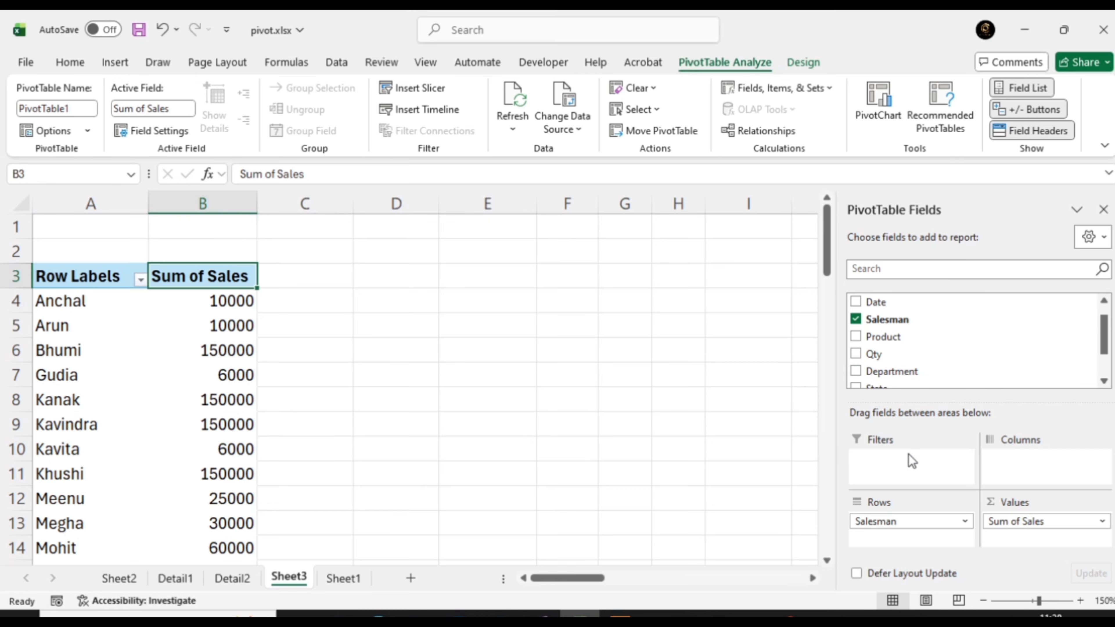
scroll(1097, 347, down, 1)
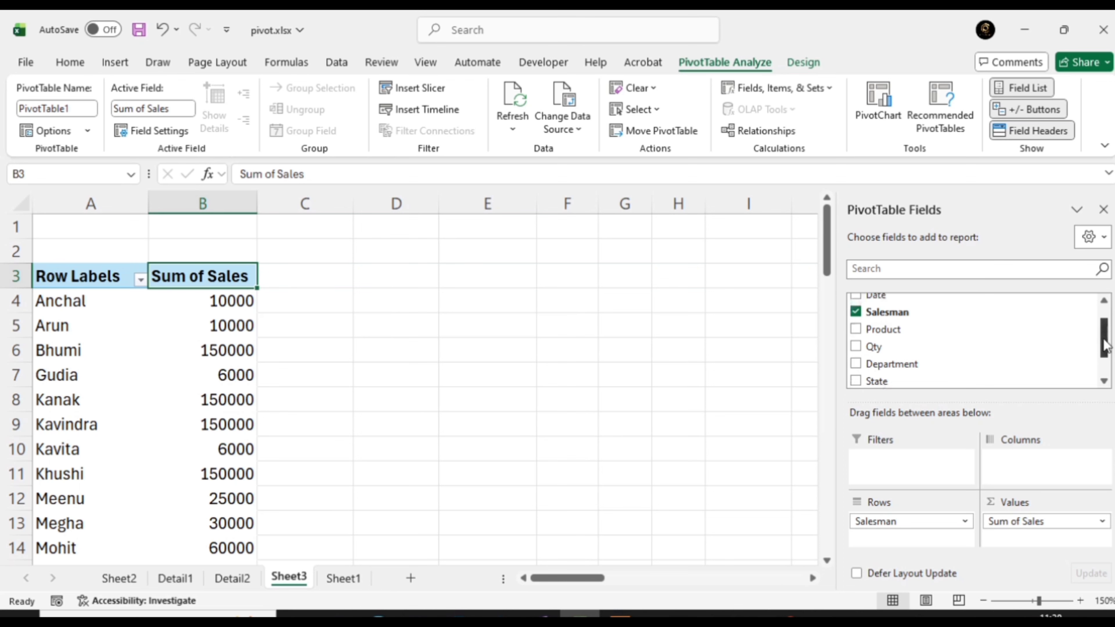
scroll(1103, 344, down, 1)
drag(877, 368, 890, 474)
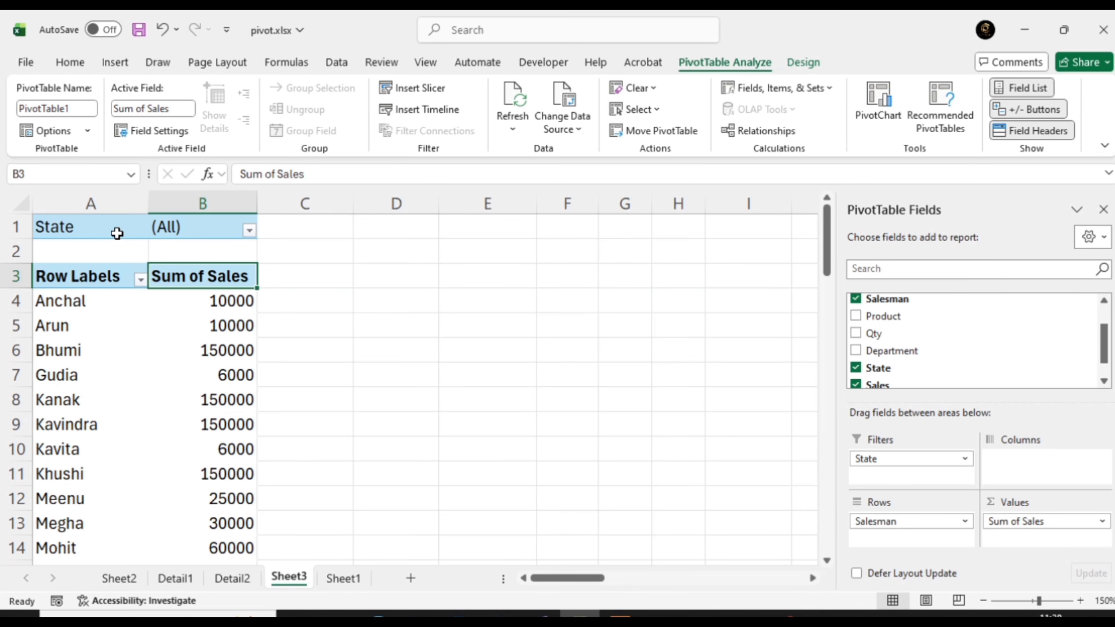
Step: Filter the PivotTable by the State Delhi, and switch the filter to Punjab
click(249, 231)
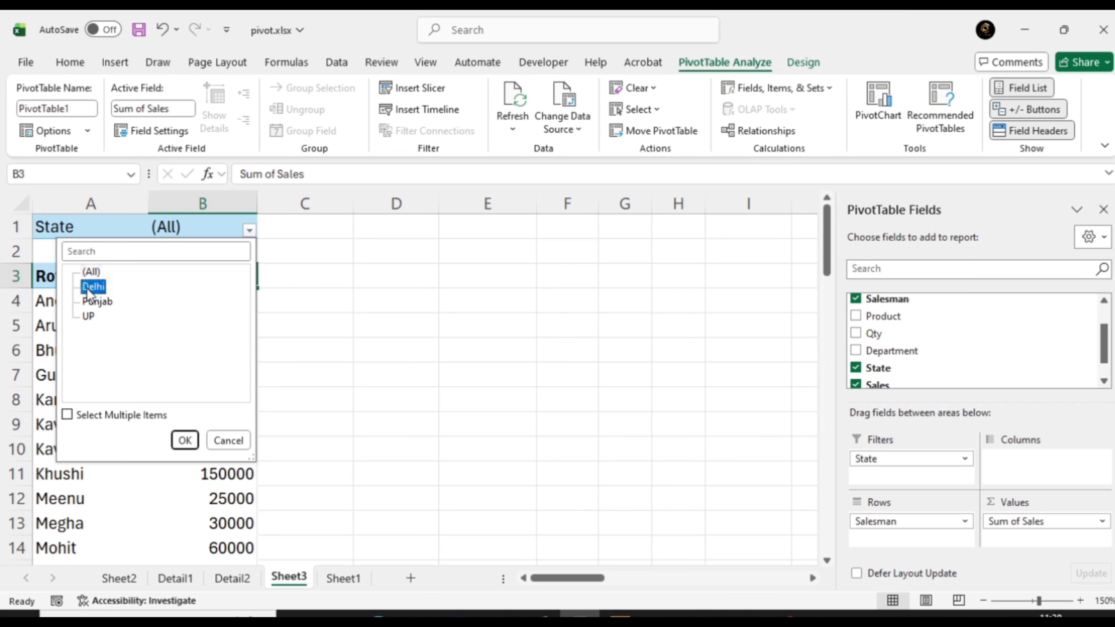
click(184, 441)
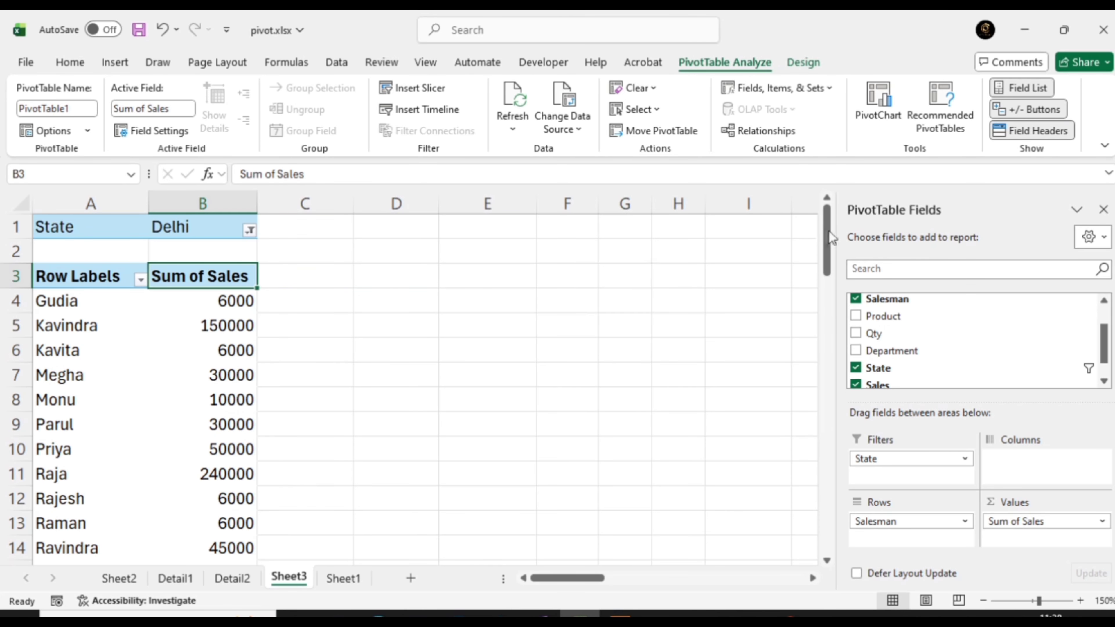
mouse_move(829, 234)
mouse_down()
mouse_move(833, 312)
mouse_move(834, 231)
mouse_up()
click(250, 230)
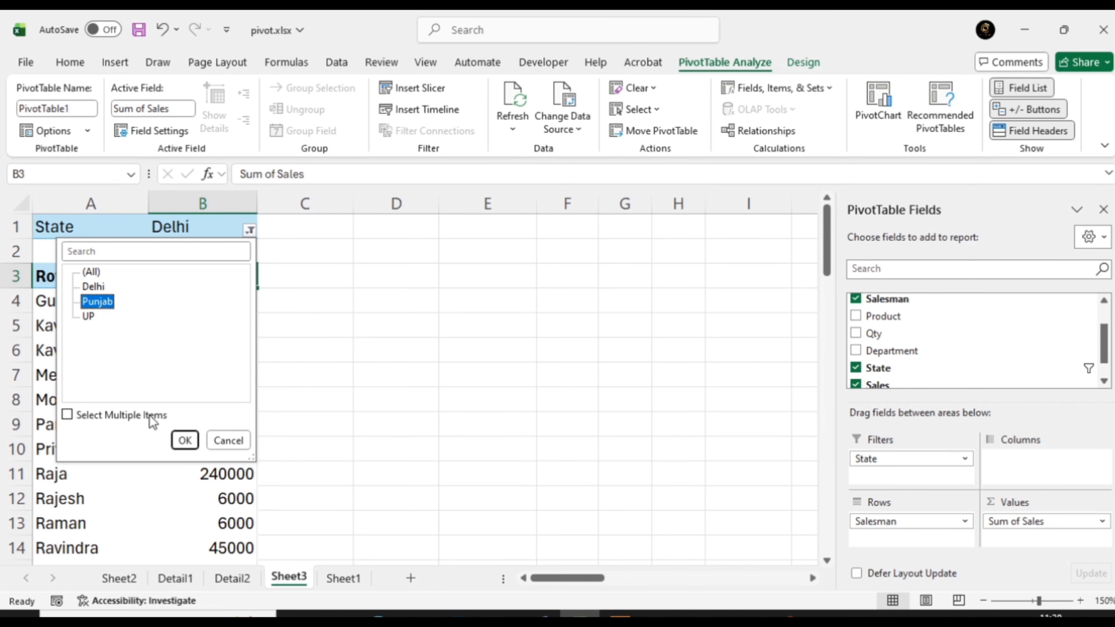
click(185, 440)
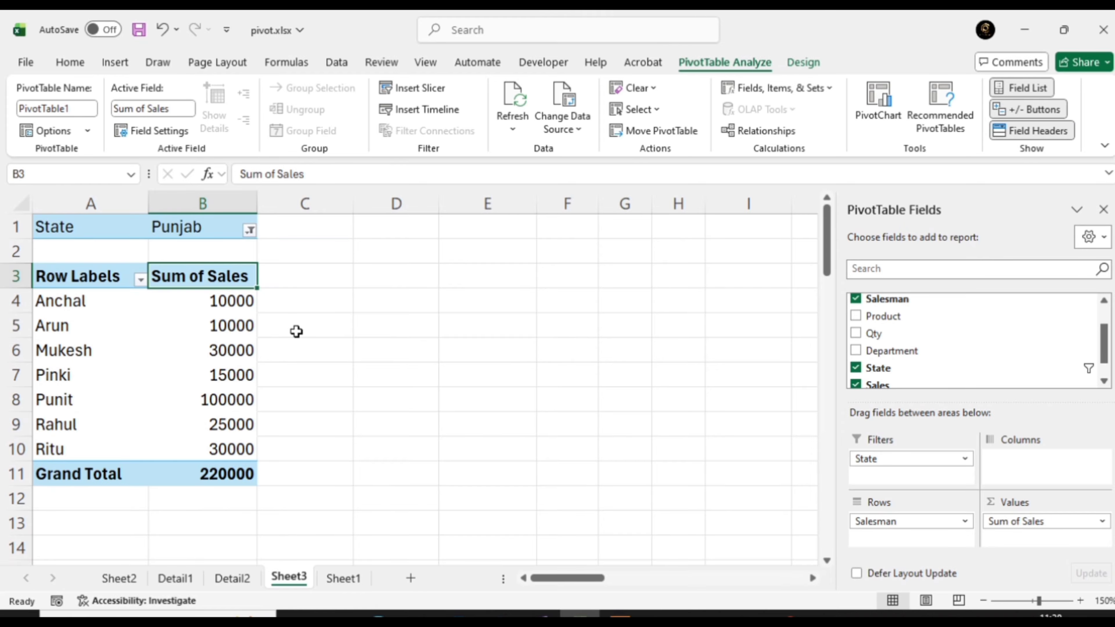
Step: Reset the State report filter to (All) and look through the complete salesman list
click(250, 229)
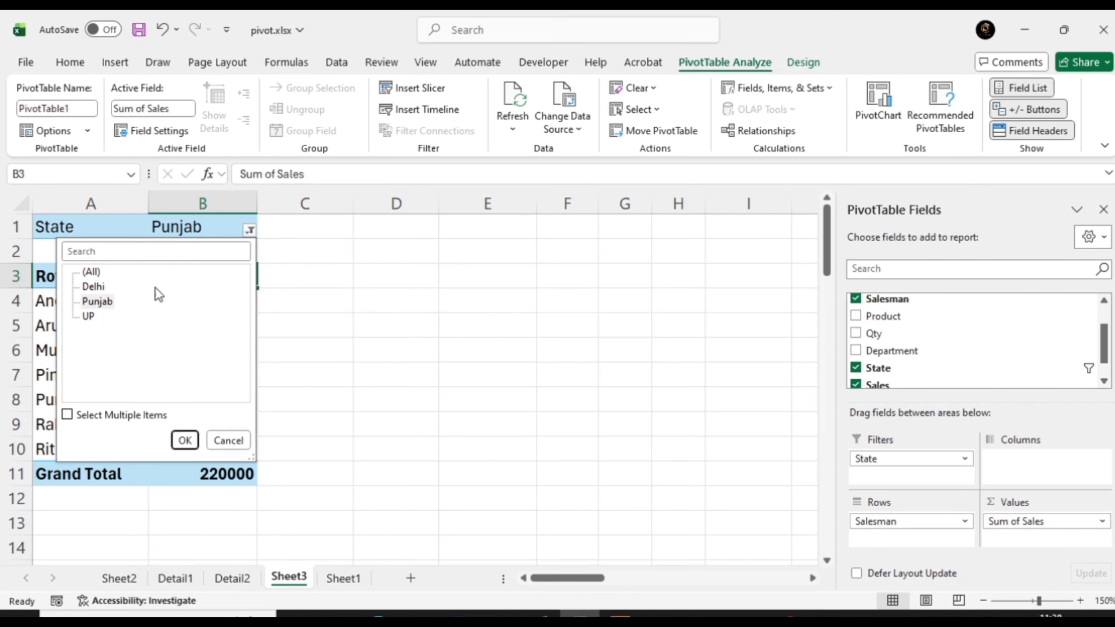
click(118, 272)
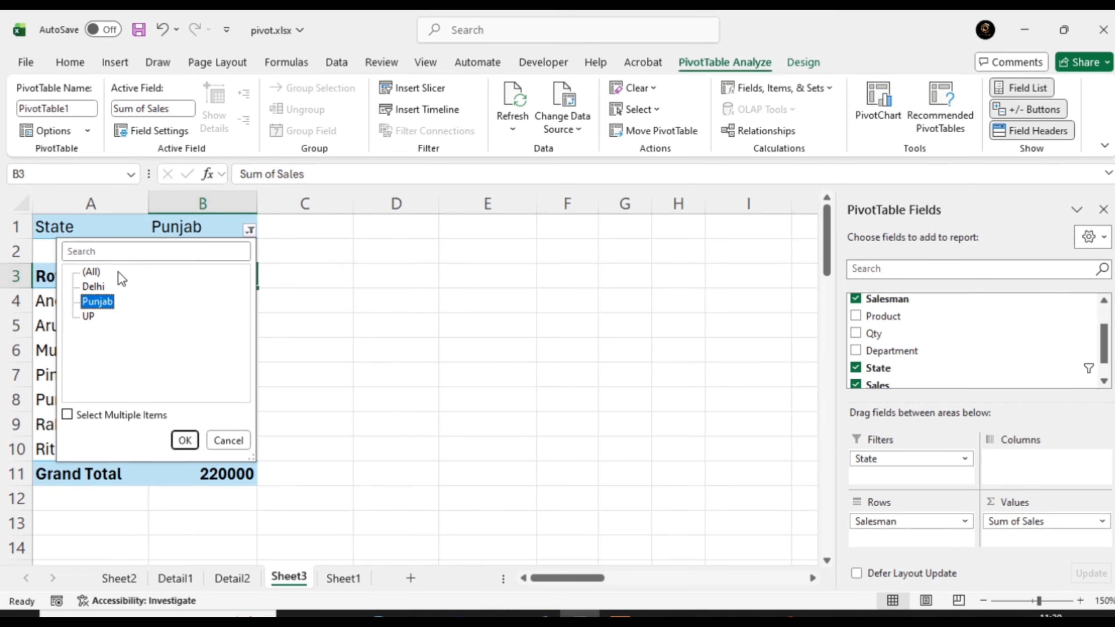
click(91, 272)
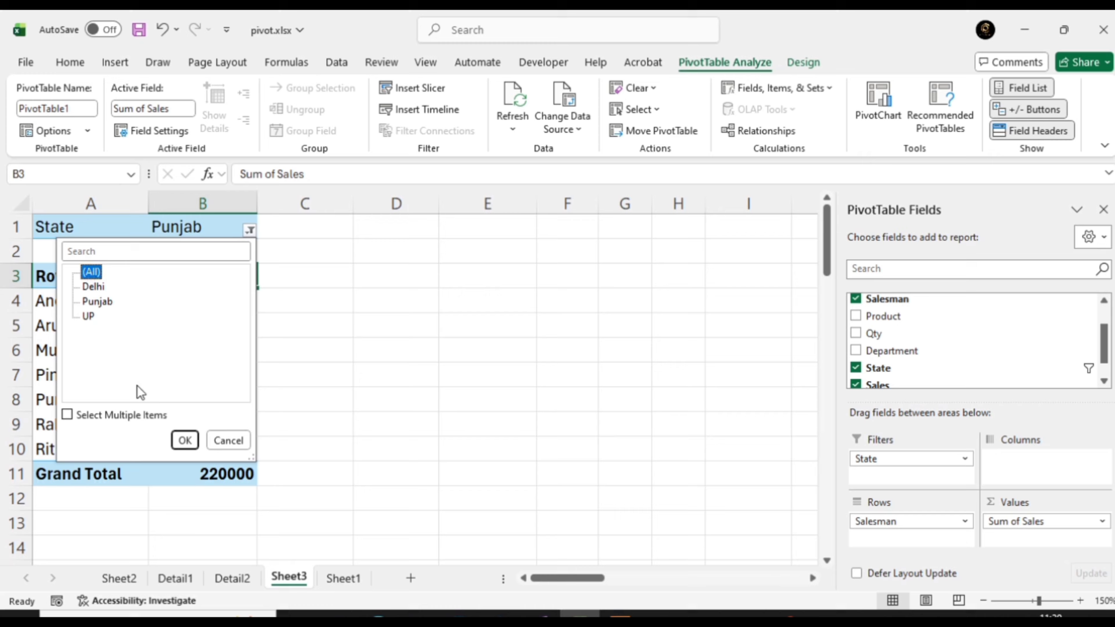
click(185, 440)
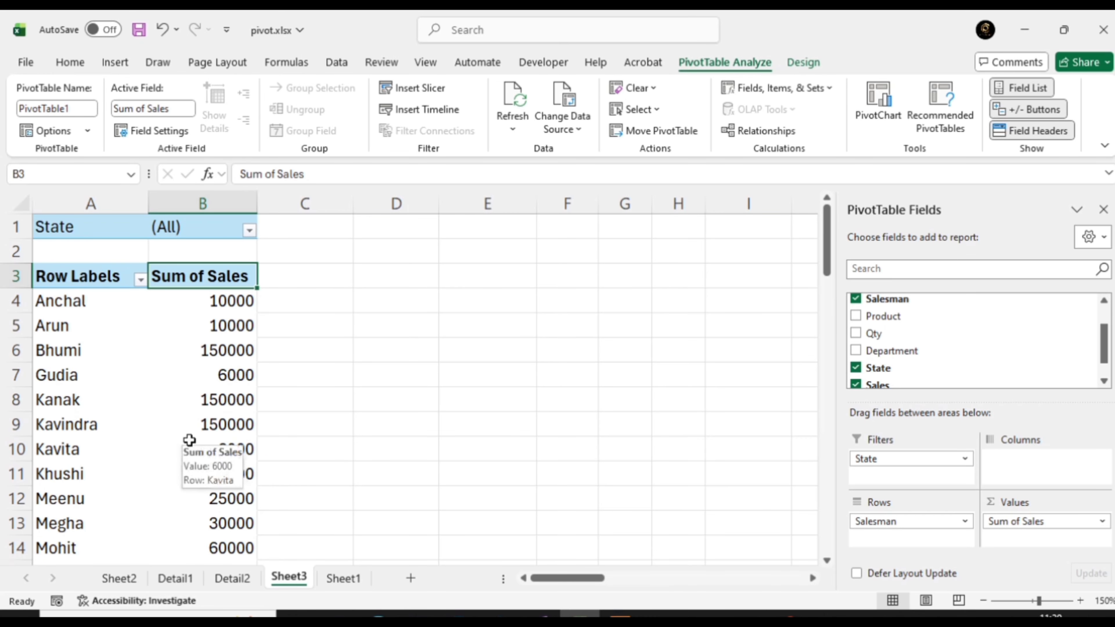
drag(832, 237, 830, 336)
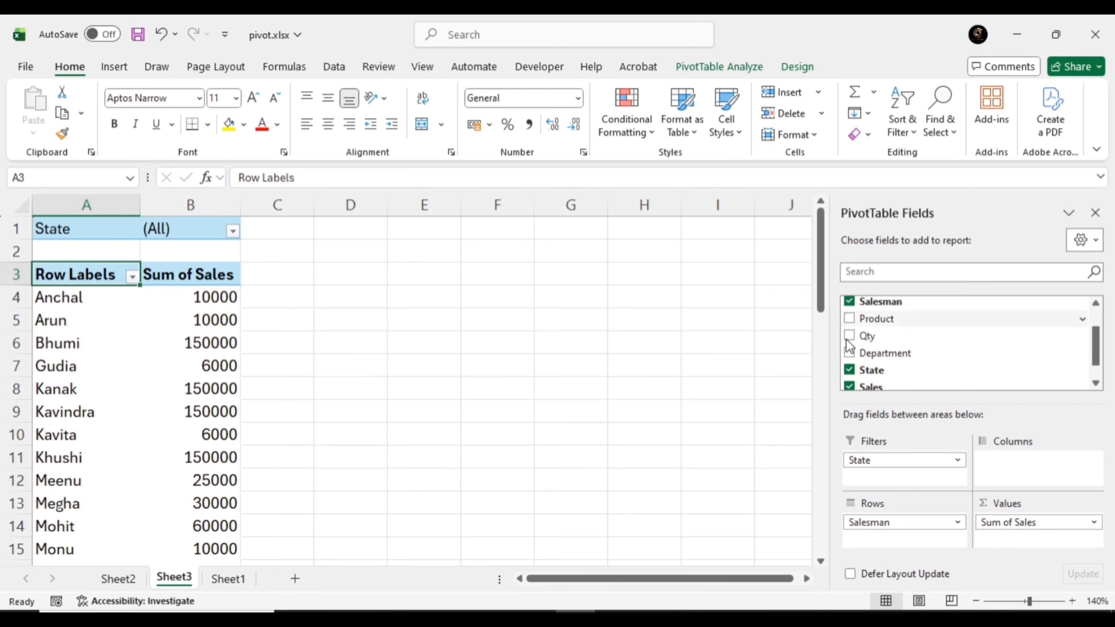
Step: Replace Salesman with Product in the PivotTable rows
click(851, 300)
click(849, 302)
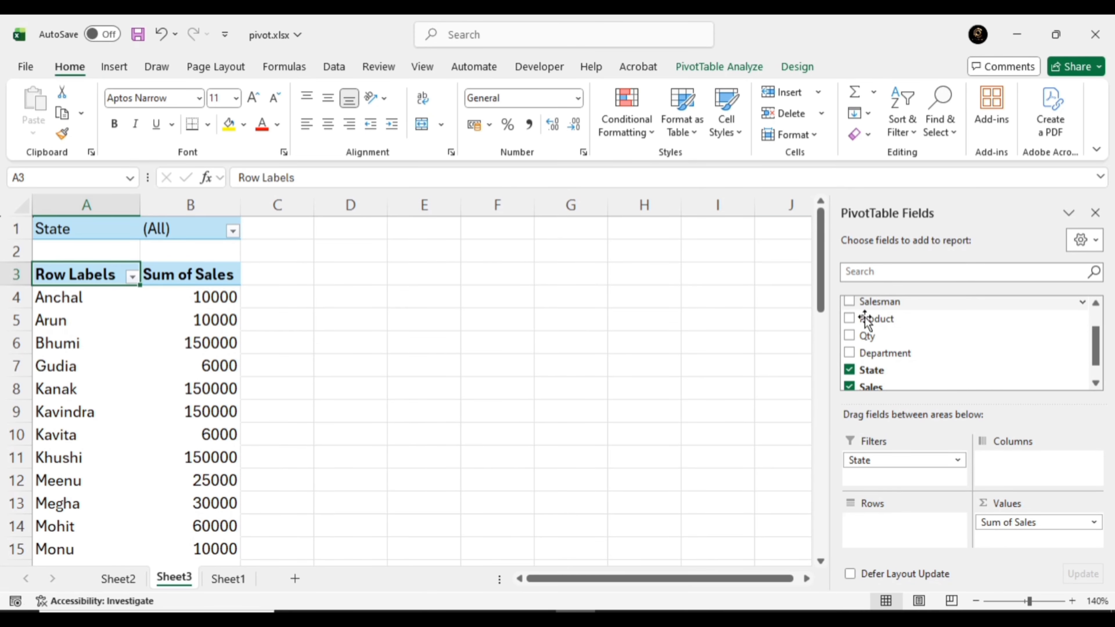
drag(866, 319, 881, 535)
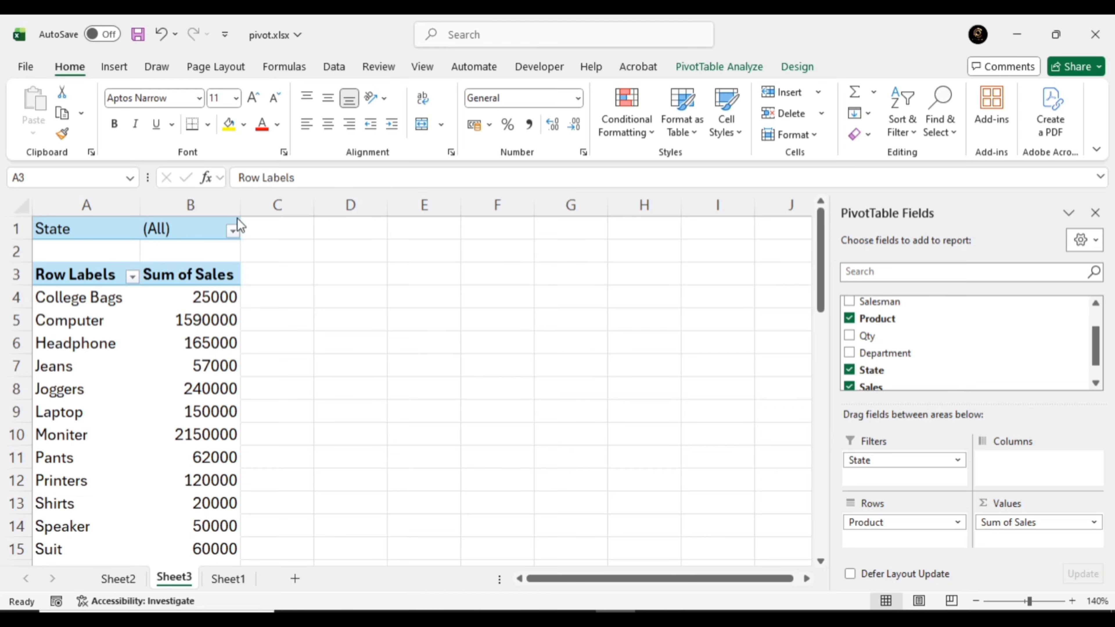
Step: Filter the product sales by State to show only Punjab
click(233, 227)
click(233, 230)
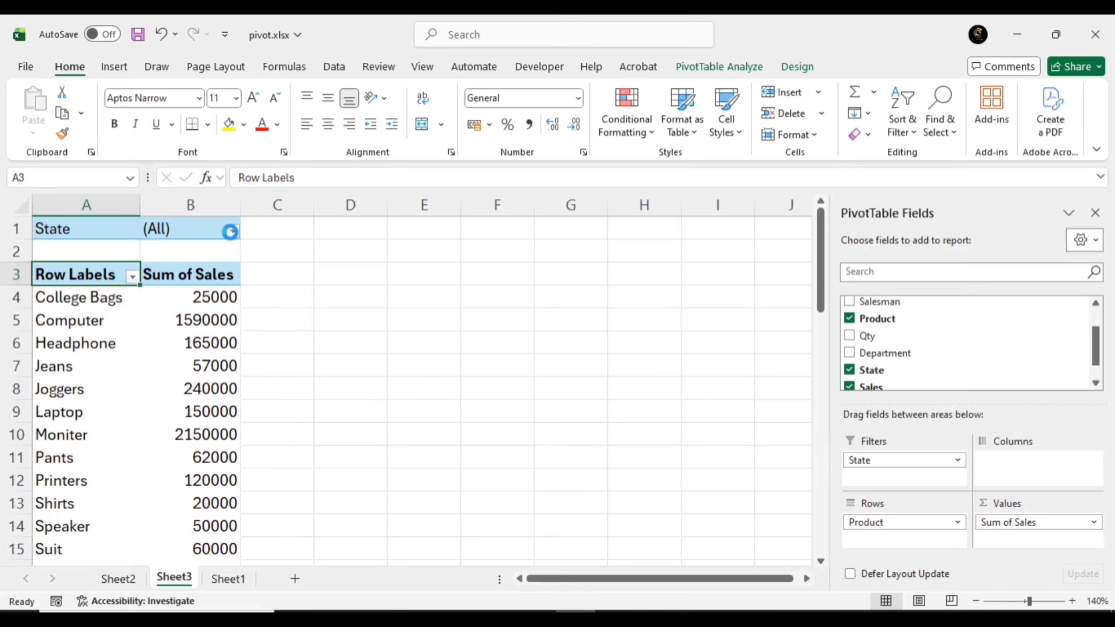
click(82, 302)
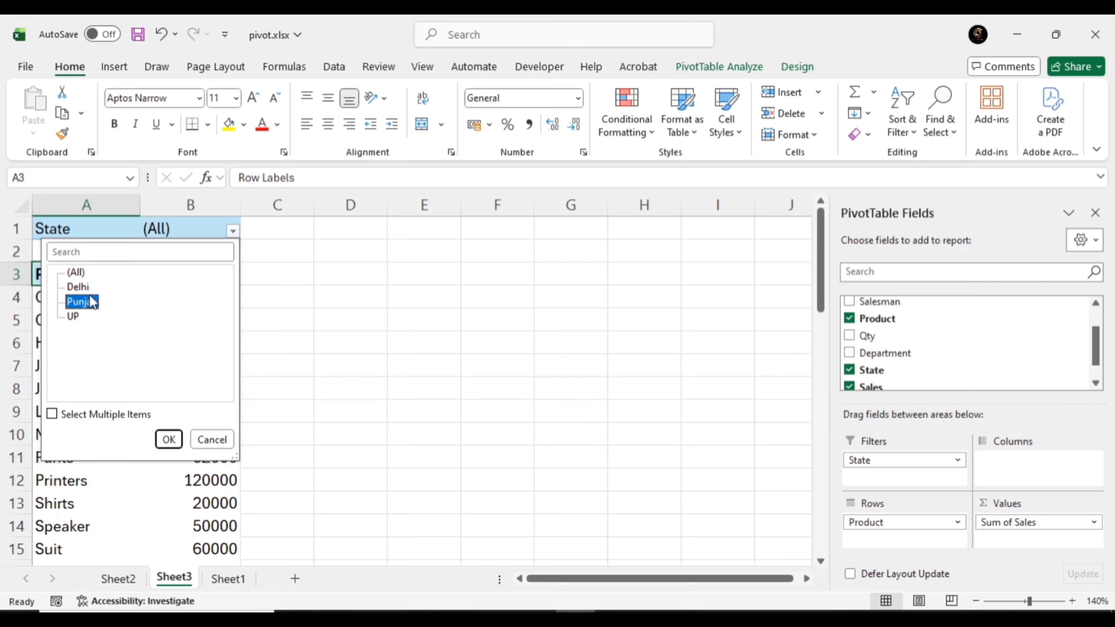
click(169, 439)
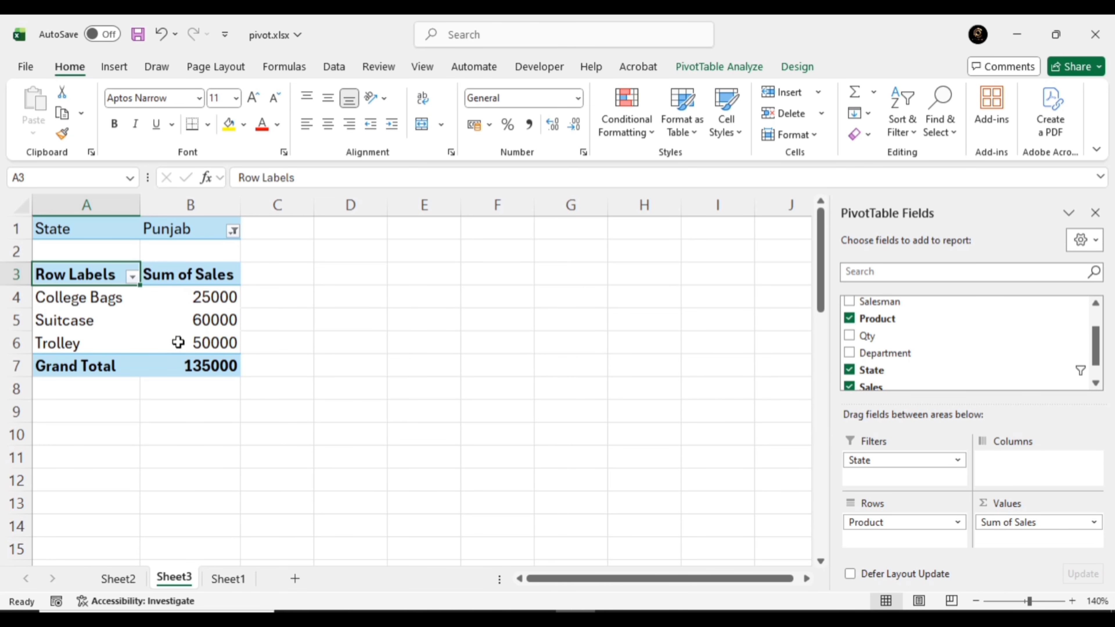
Step: Reset the PivotTable's State report filter to (All)
click(234, 231)
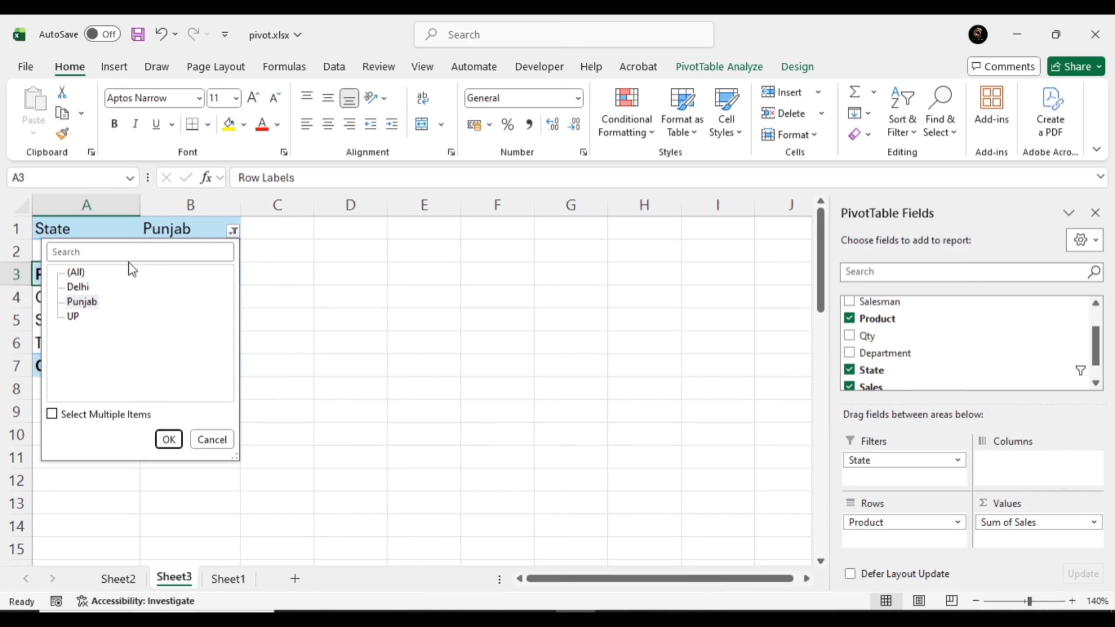
click(75, 273)
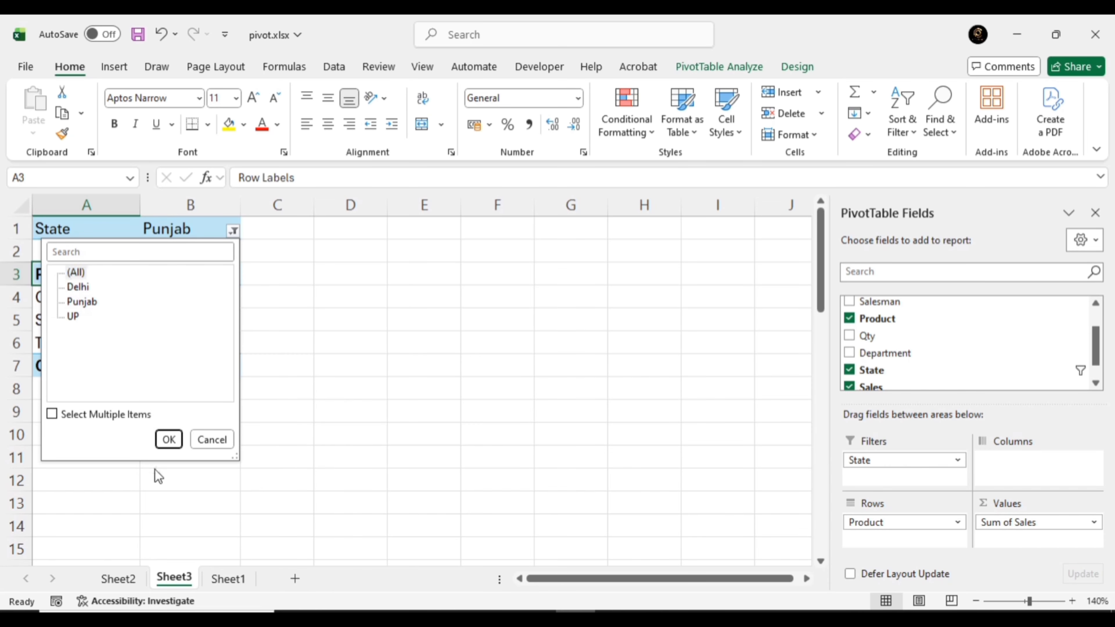
click(169, 439)
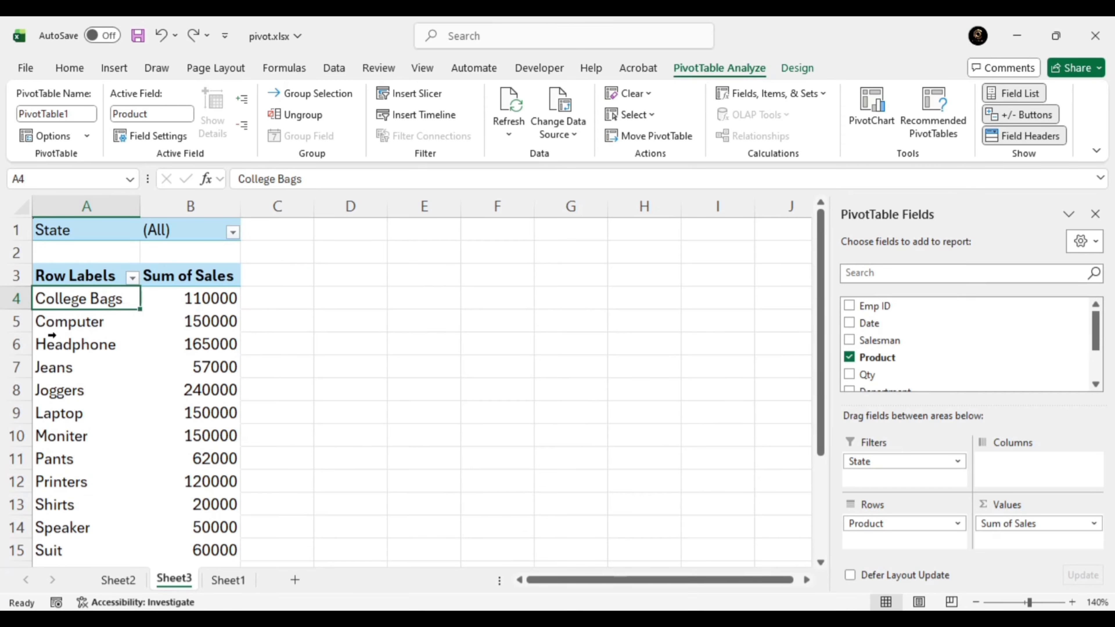
Step: Add Qty to the PivotTable rows below Product, and insert Salesman between Product and Qty
click(56, 323)
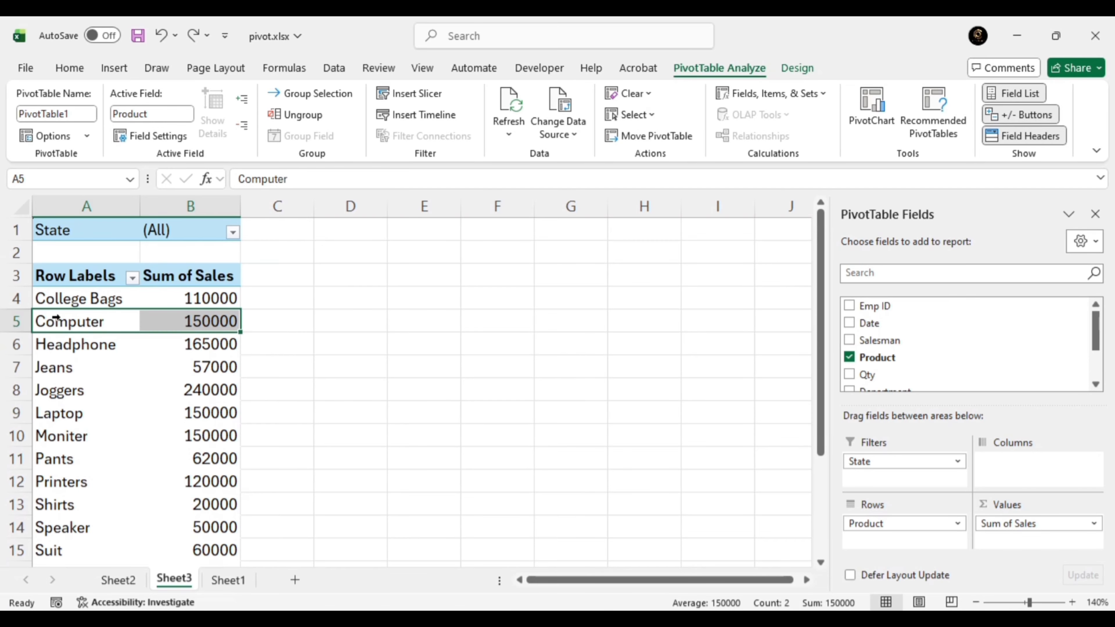
click(57, 302)
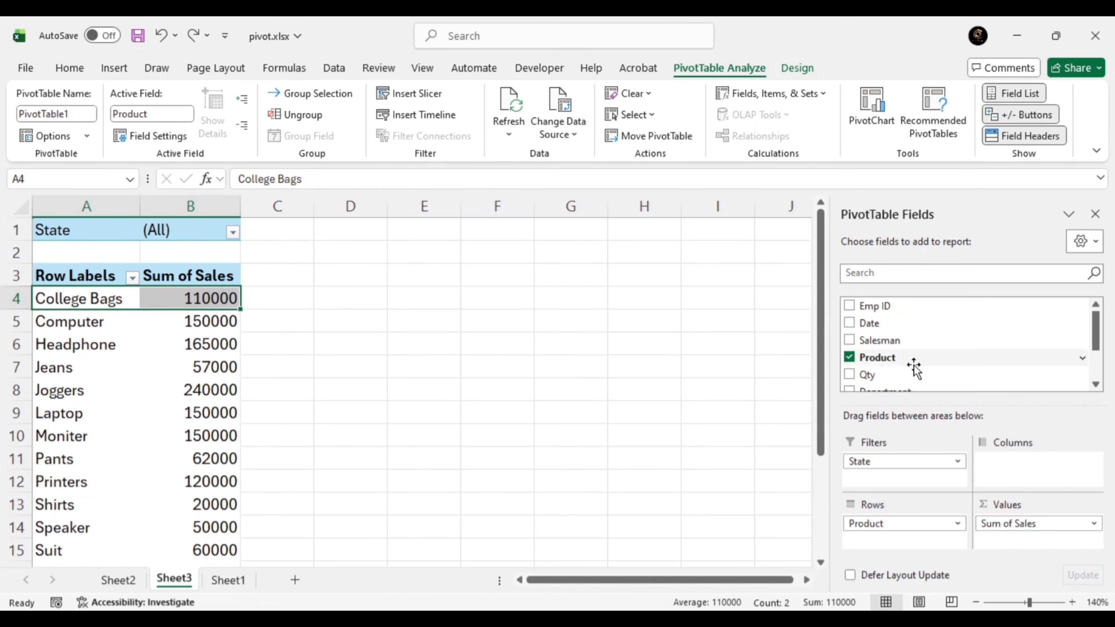
drag(880, 376, 877, 541)
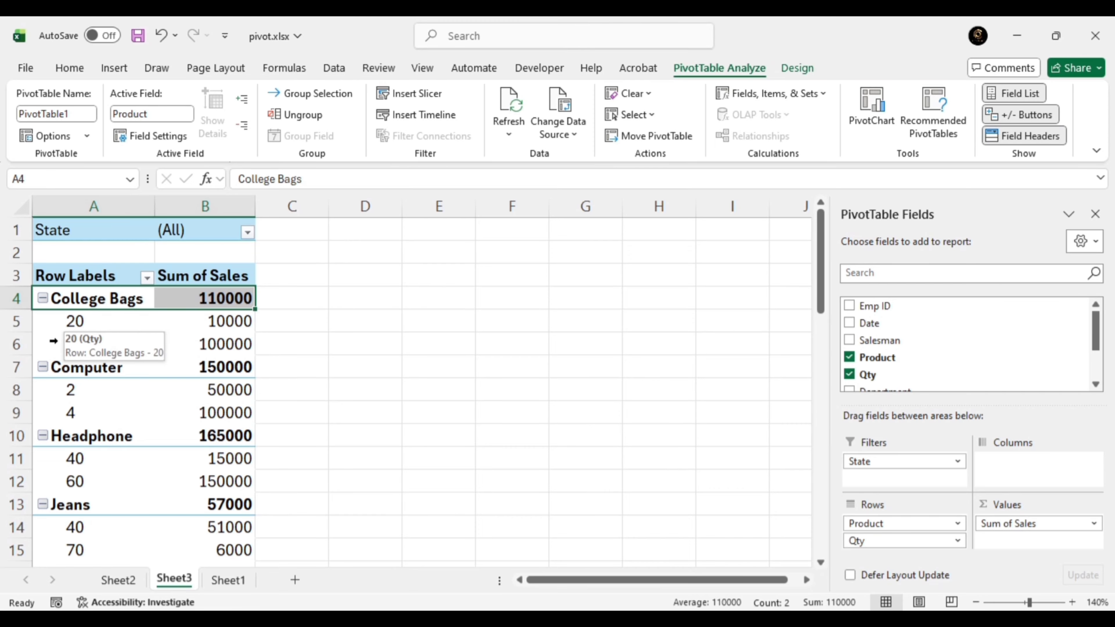
click(53, 341)
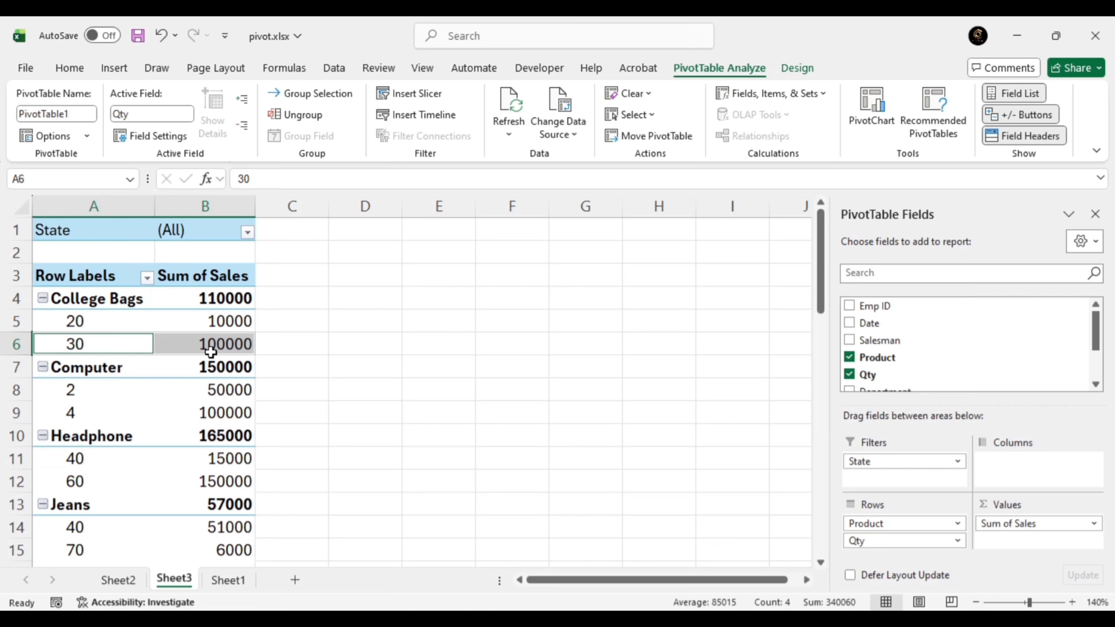
click(100, 347)
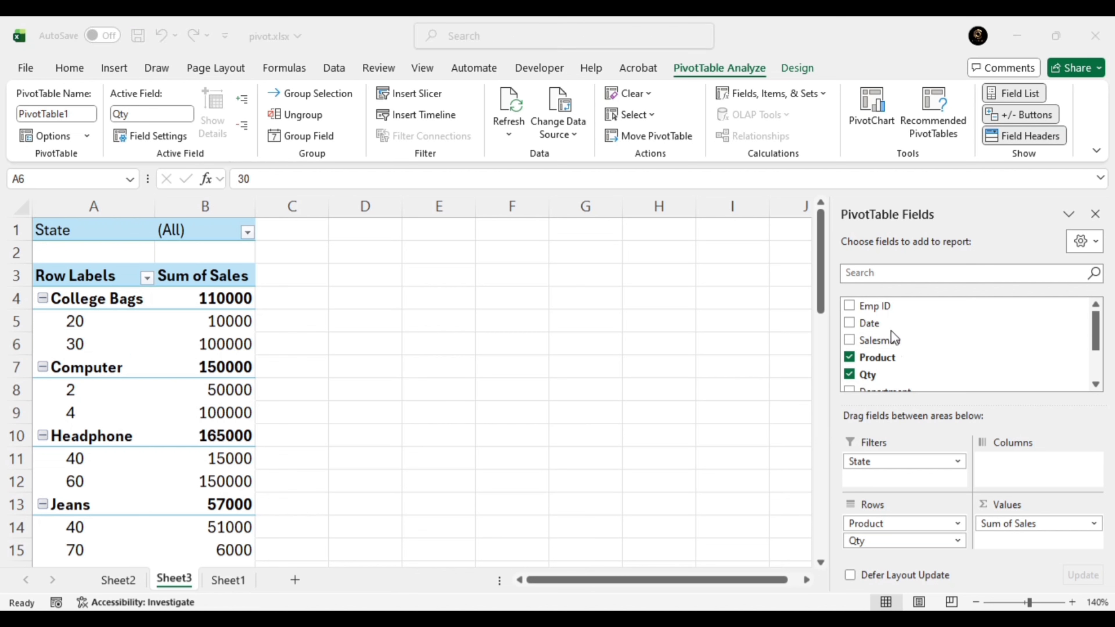
drag(882, 335, 889, 529)
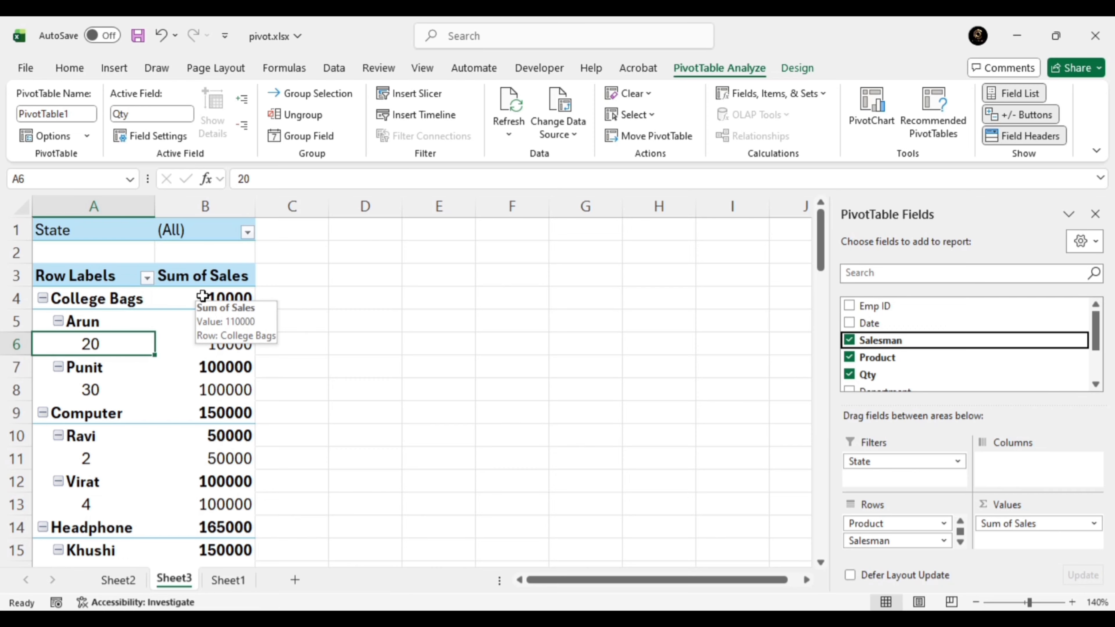
Step: Try the Outline Form report layout with the PivotTable's subtotals turned off
click(797, 68)
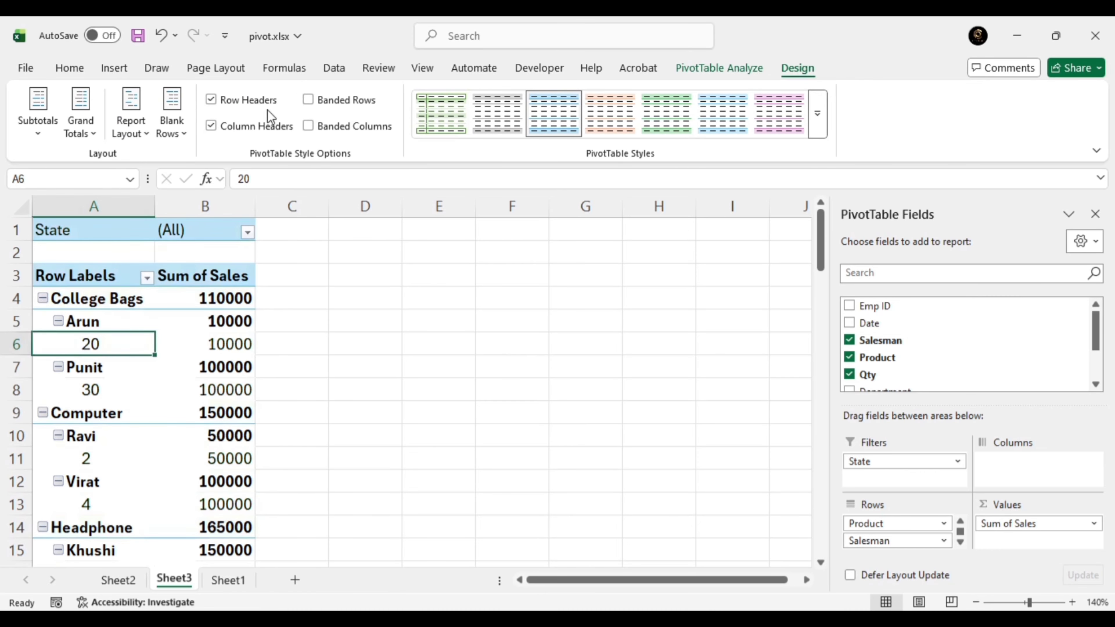
click(143, 135)
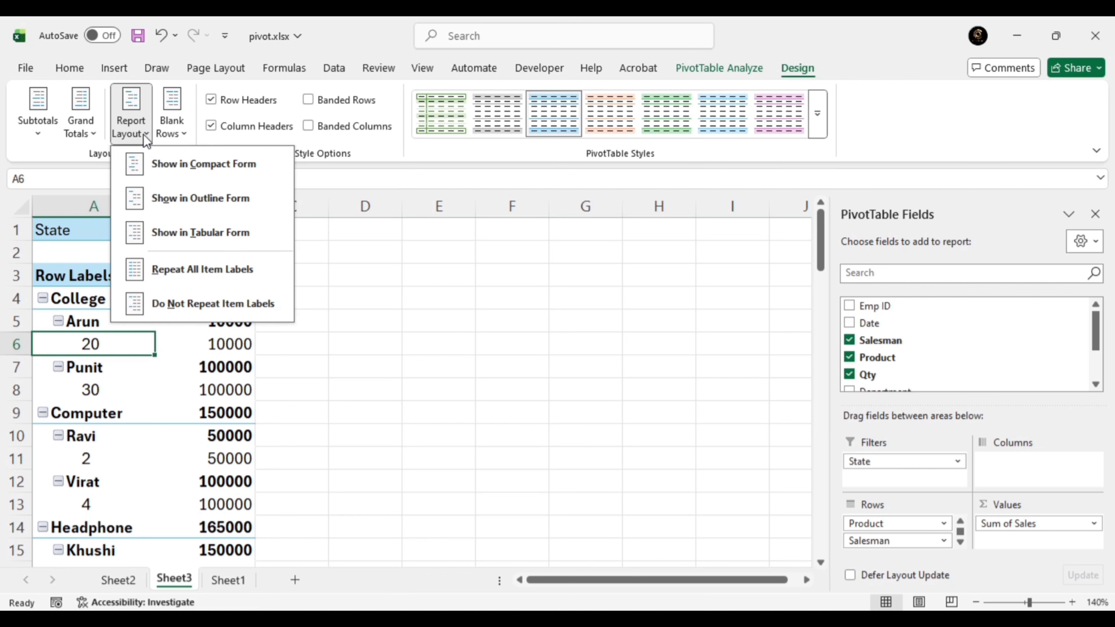
click(174, 200)
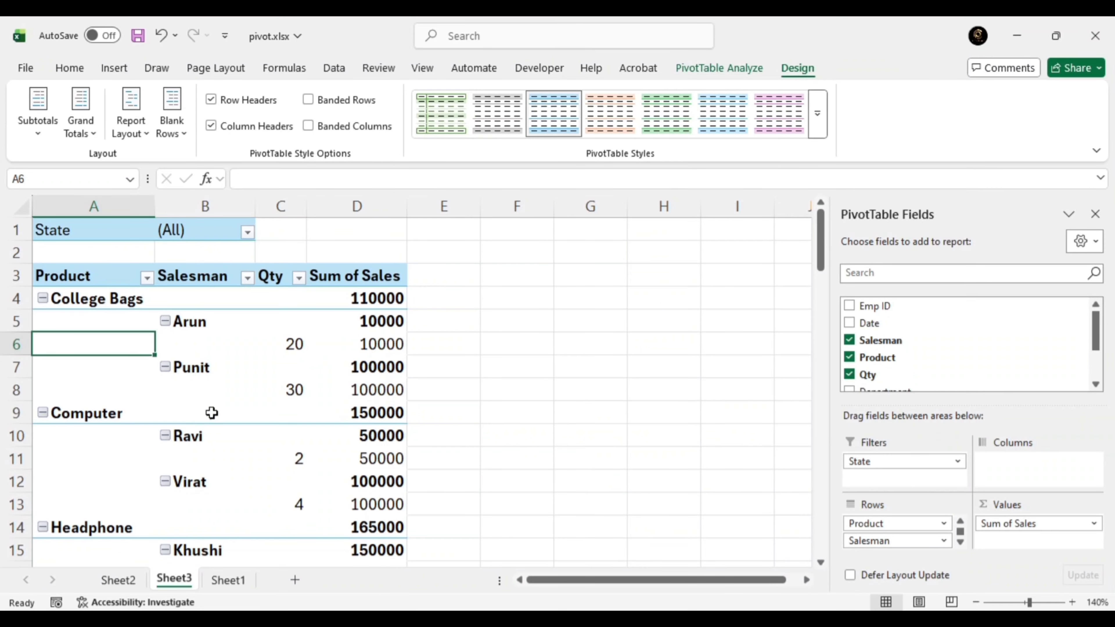
click(182, 326)
click(193, 280)
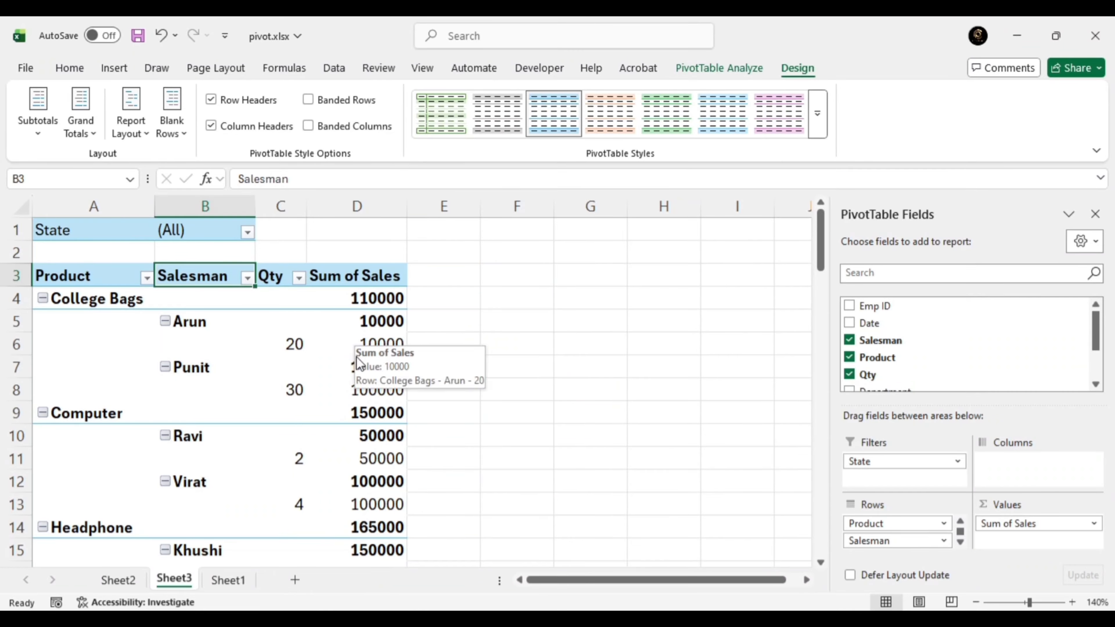
mouse_move(342, 371)
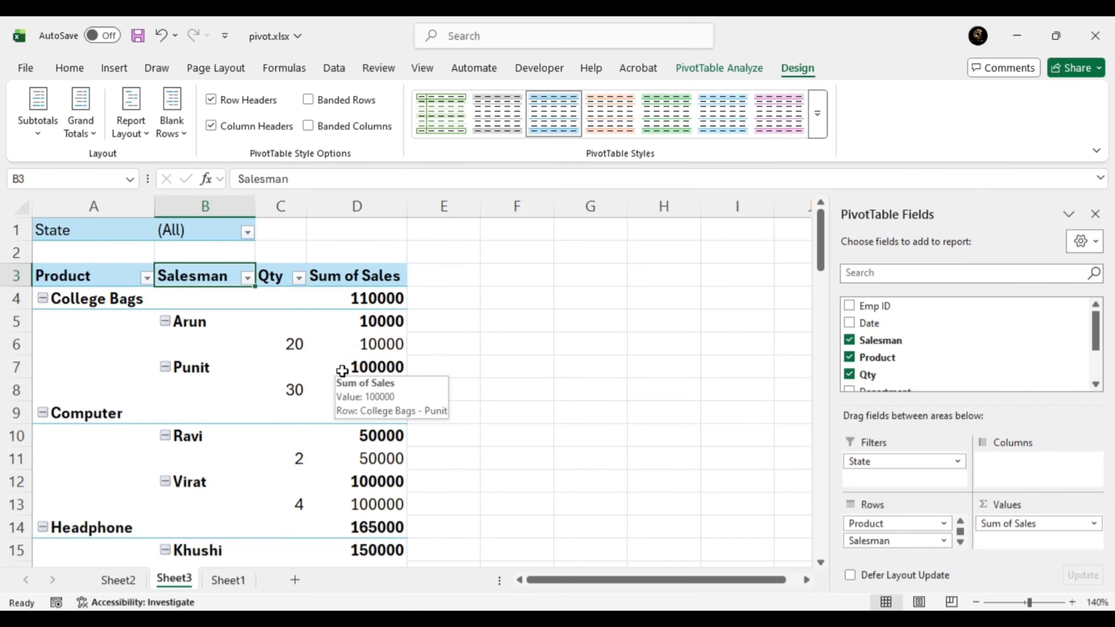
click(38, 131)
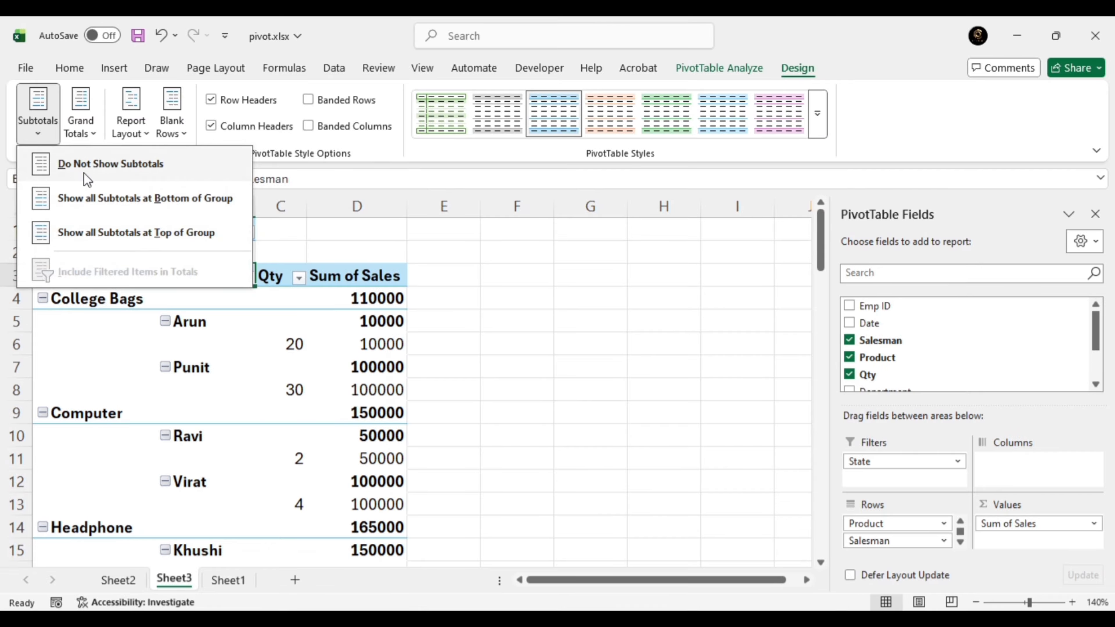
click(101, 164)
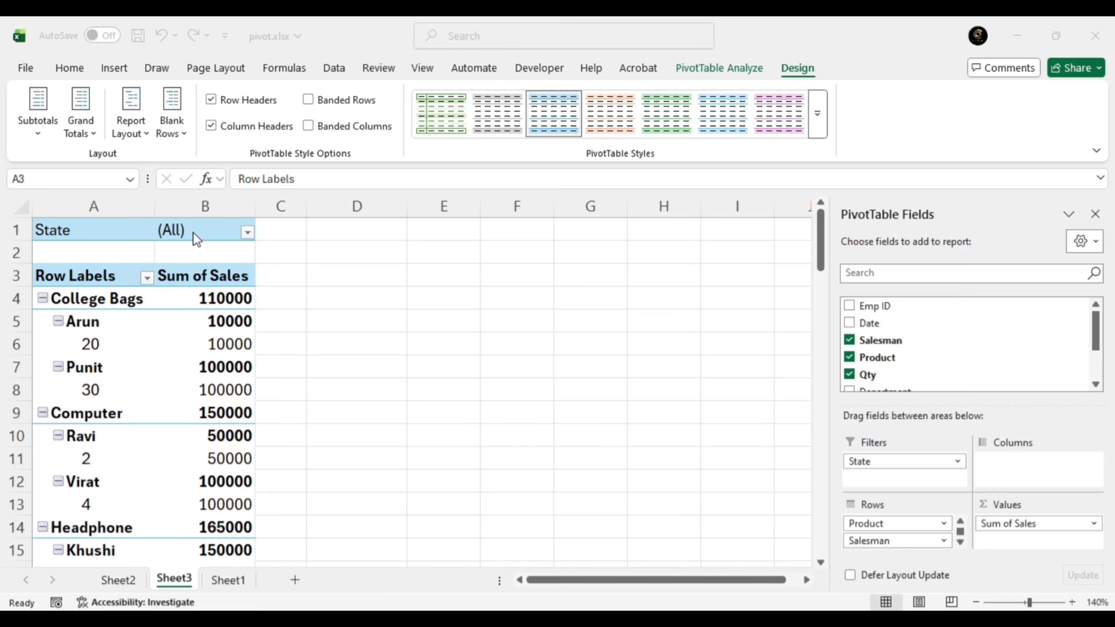
Step: Show the PivotTable report in Outline Form
click(144, 138)
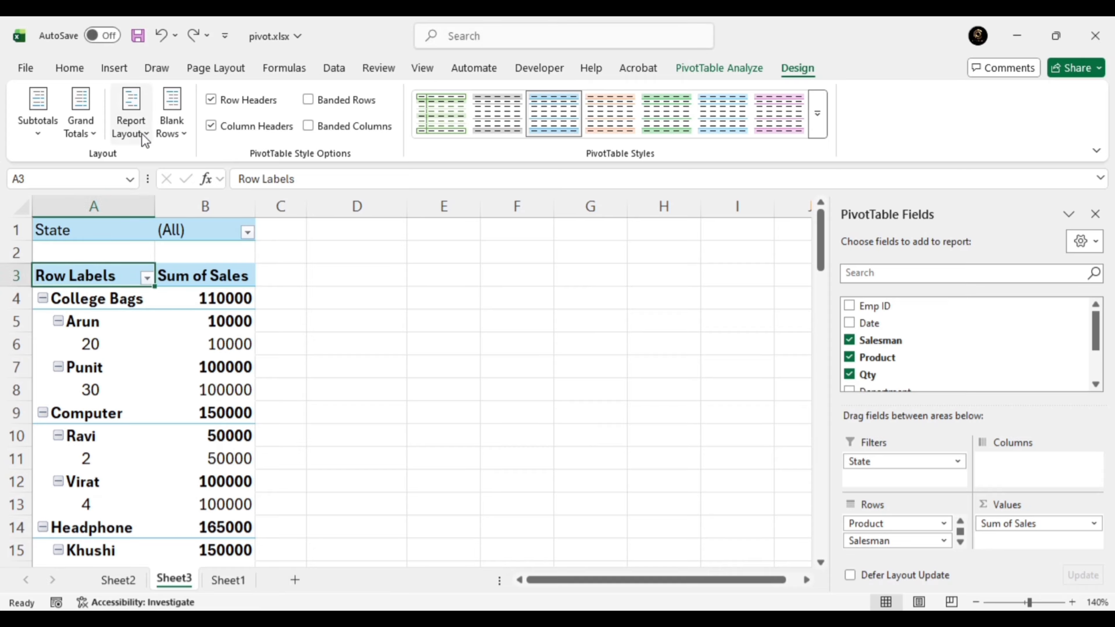
click(148, 132)
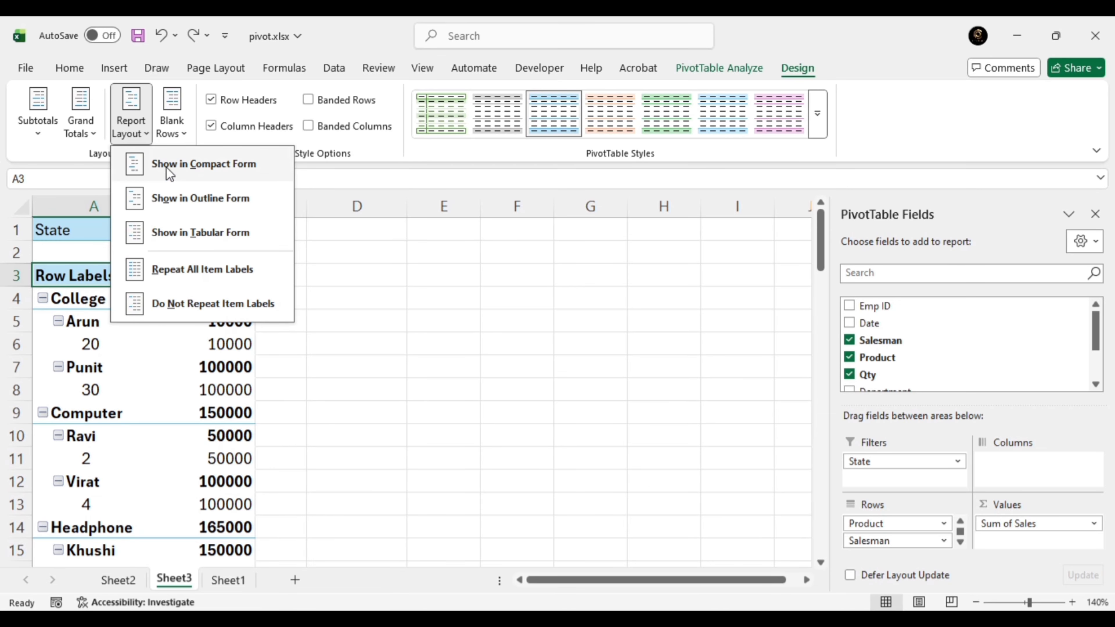
click(190, 212)
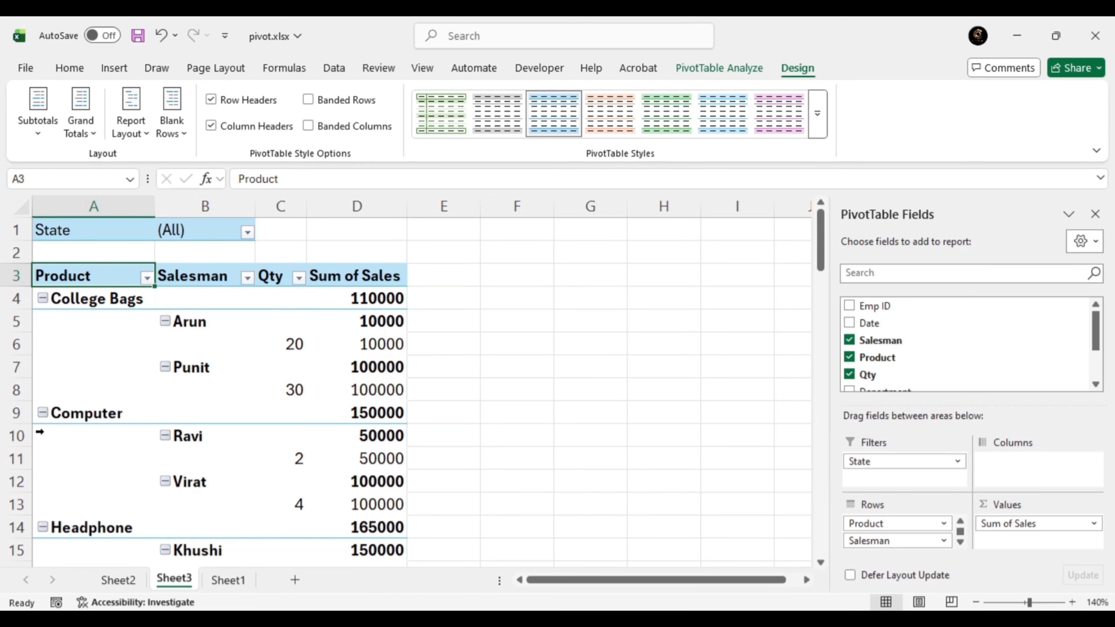
Step: Filter the PivotTable by State to show only Delhi
click(247, 233)
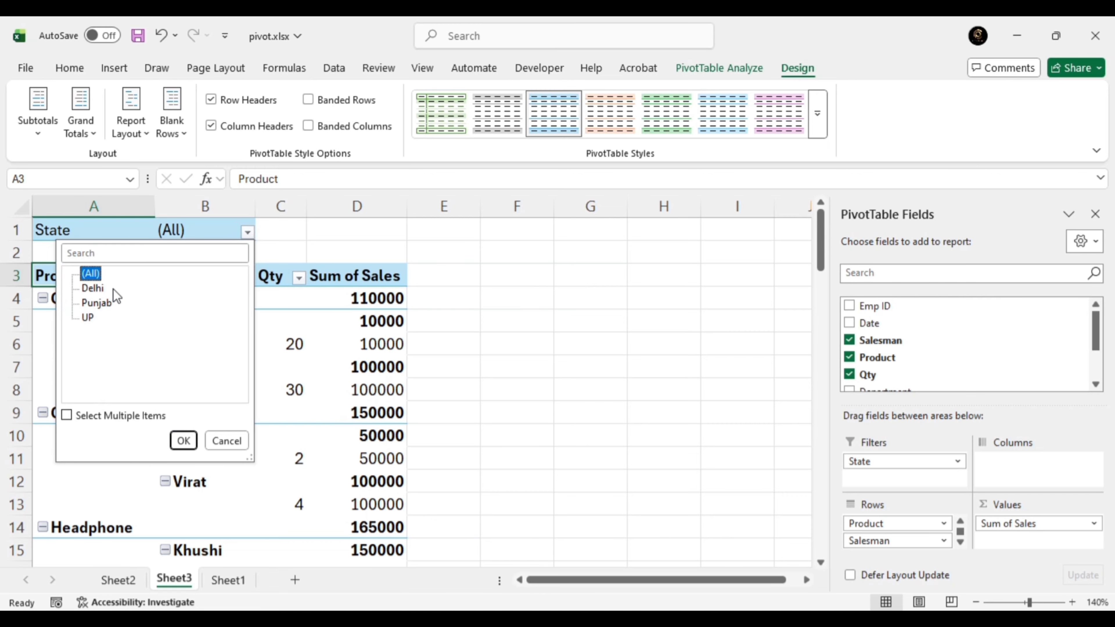
click(98, 290)
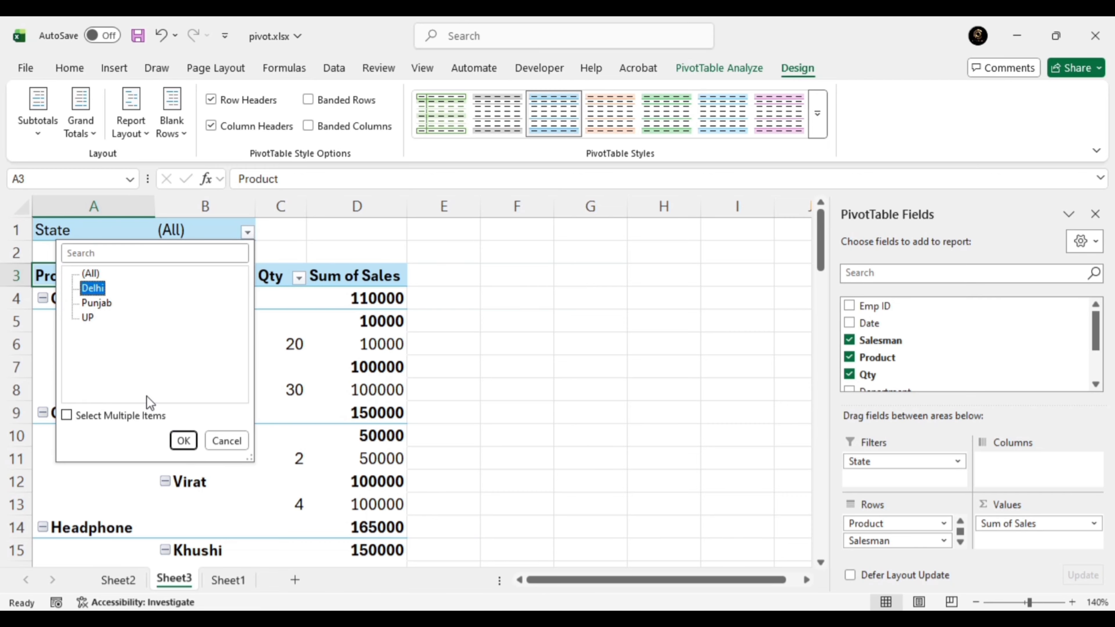
click(183, 441)
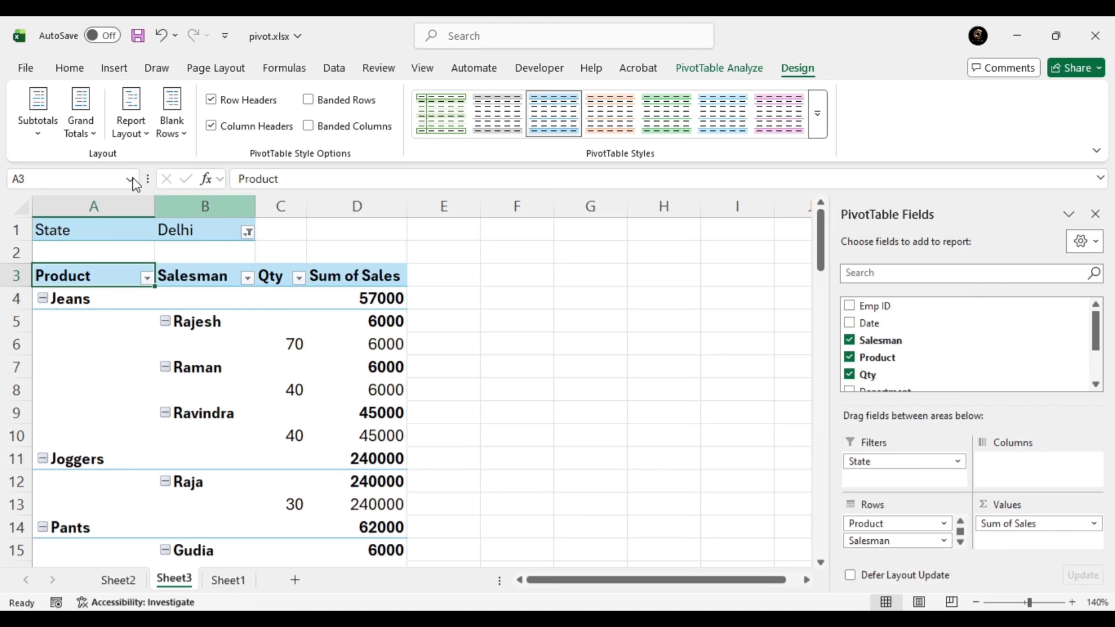
Step: Hide all subtotals in the Delhi report and change its layout to Tabular Form
click(37, 132)
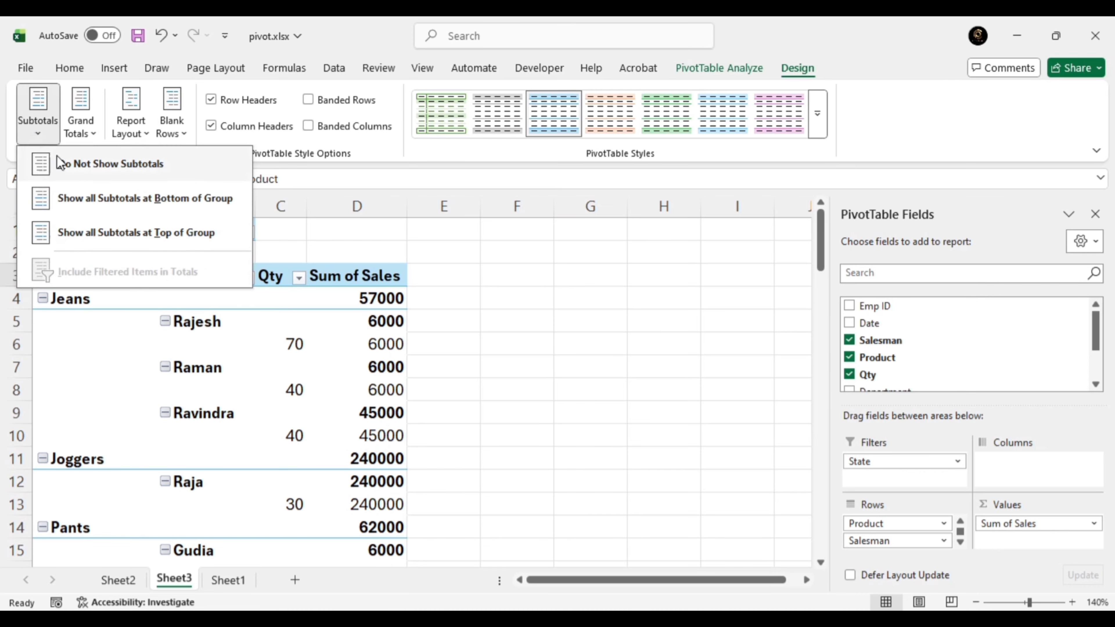
click(90, 163)
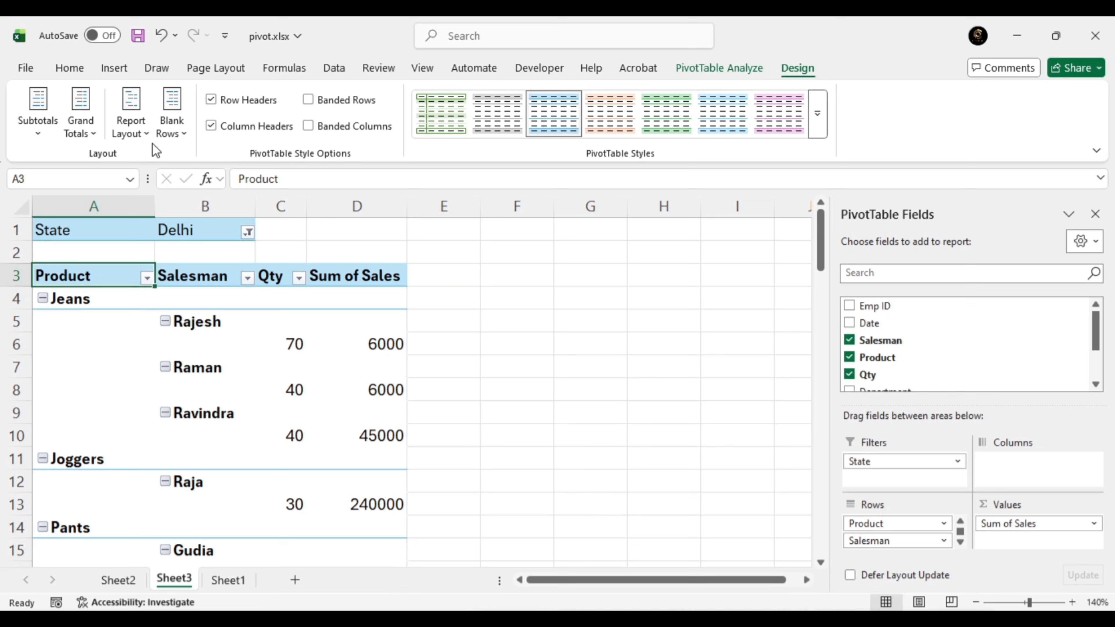
click(148, 133)
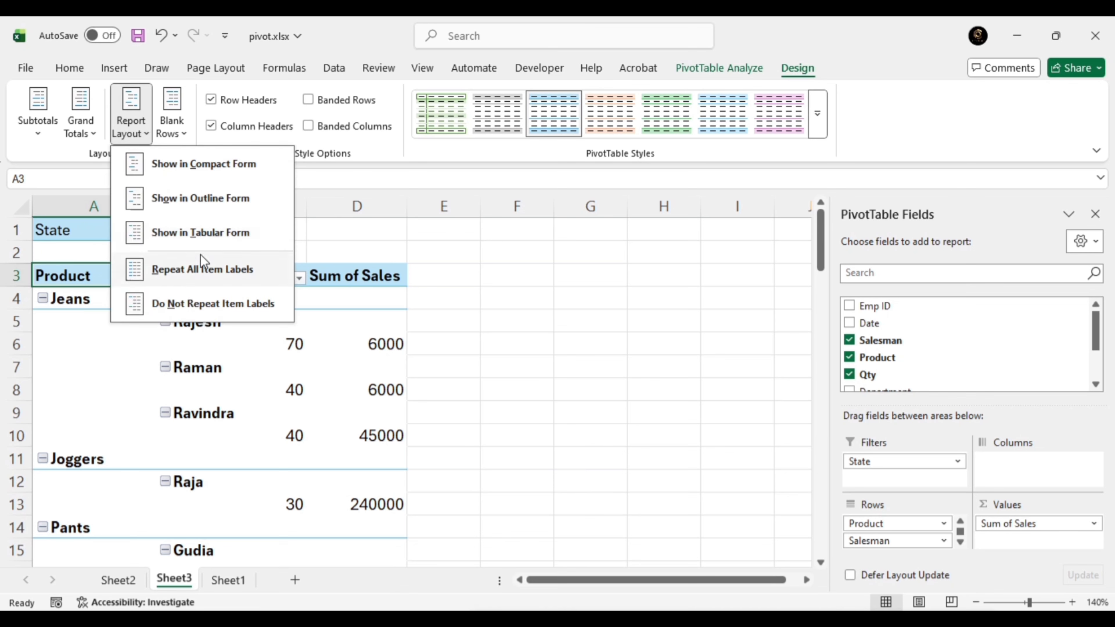
click(194, 232)
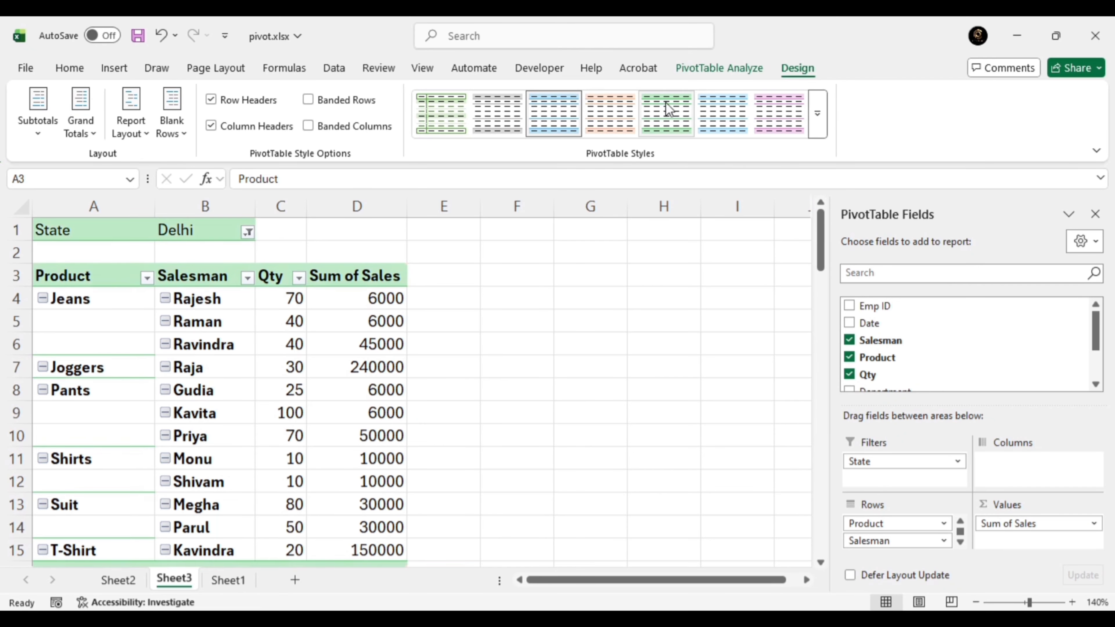
Step: Apply the green Medium PivotTable style with a black header row
click(817, 113)
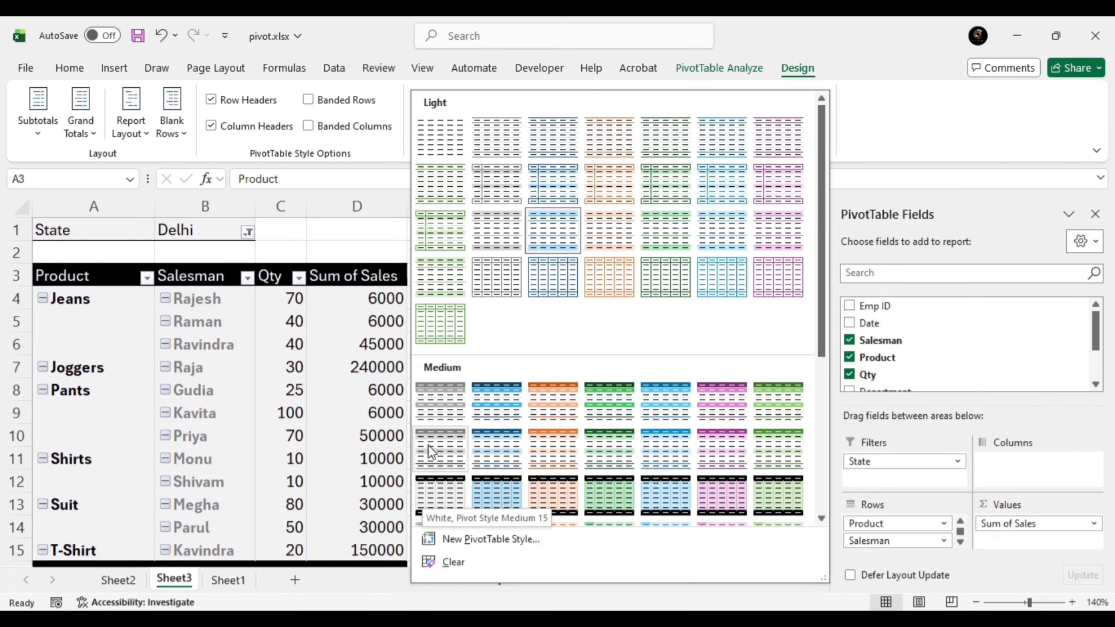
click(614, 499)
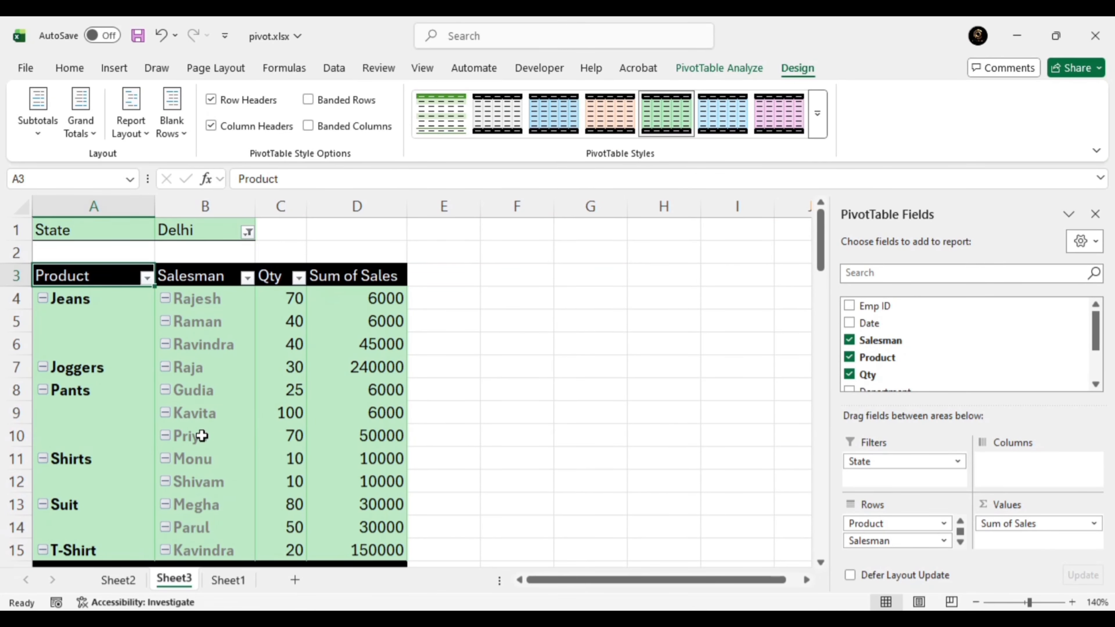
Step: Add all borders to the whole PivotTable and make its text bold
click(75, 68)
click(76, 267)
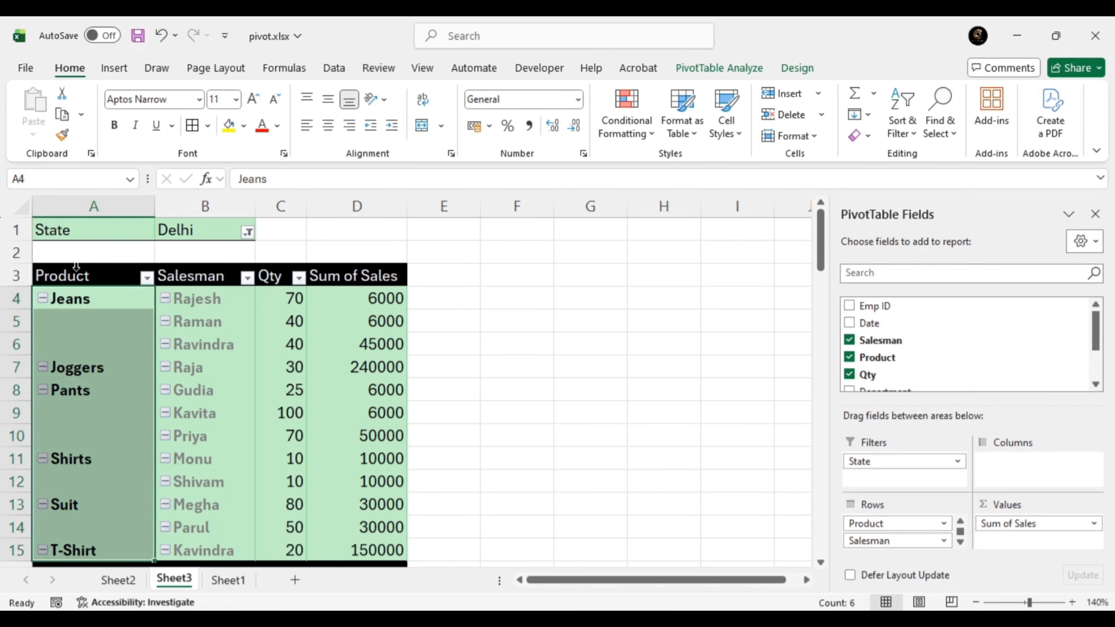
key(ctrl+a)
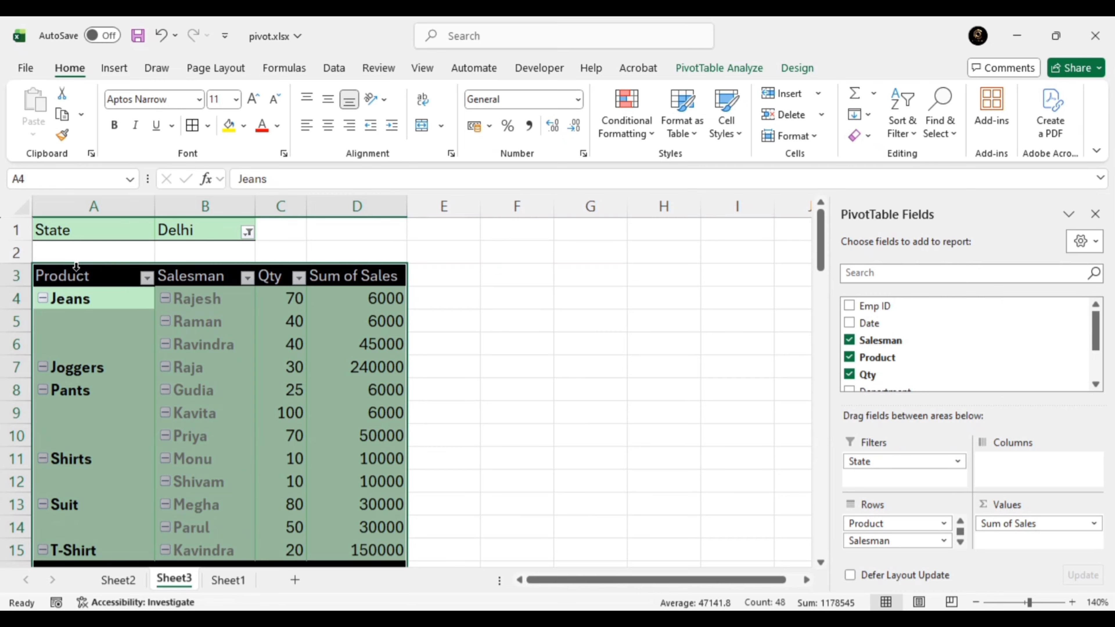
click(194, 131)
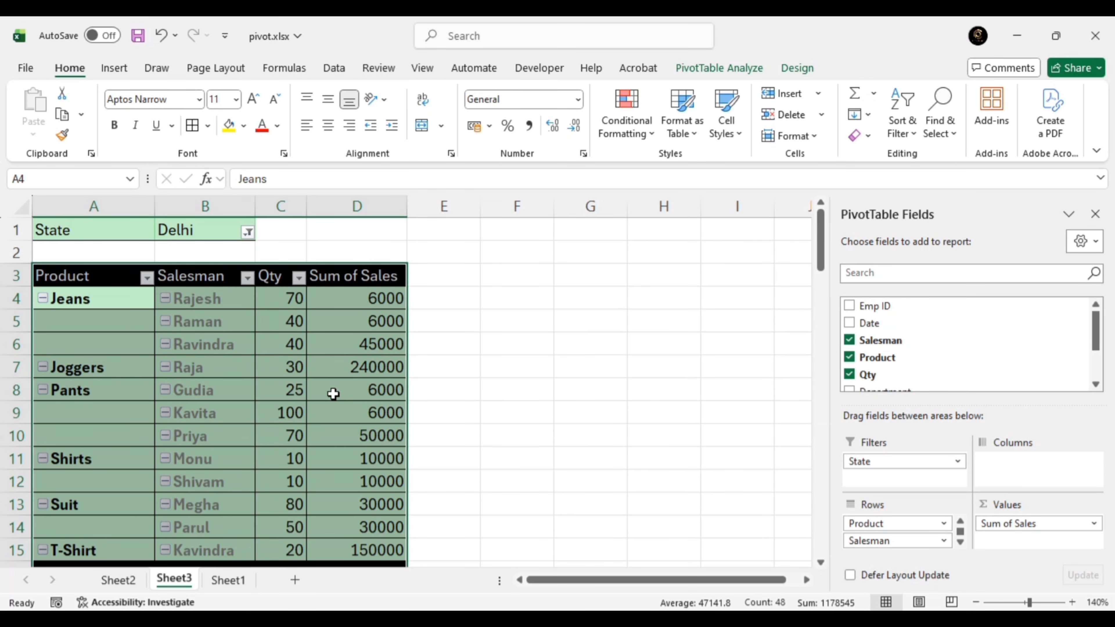
click(117, 127)
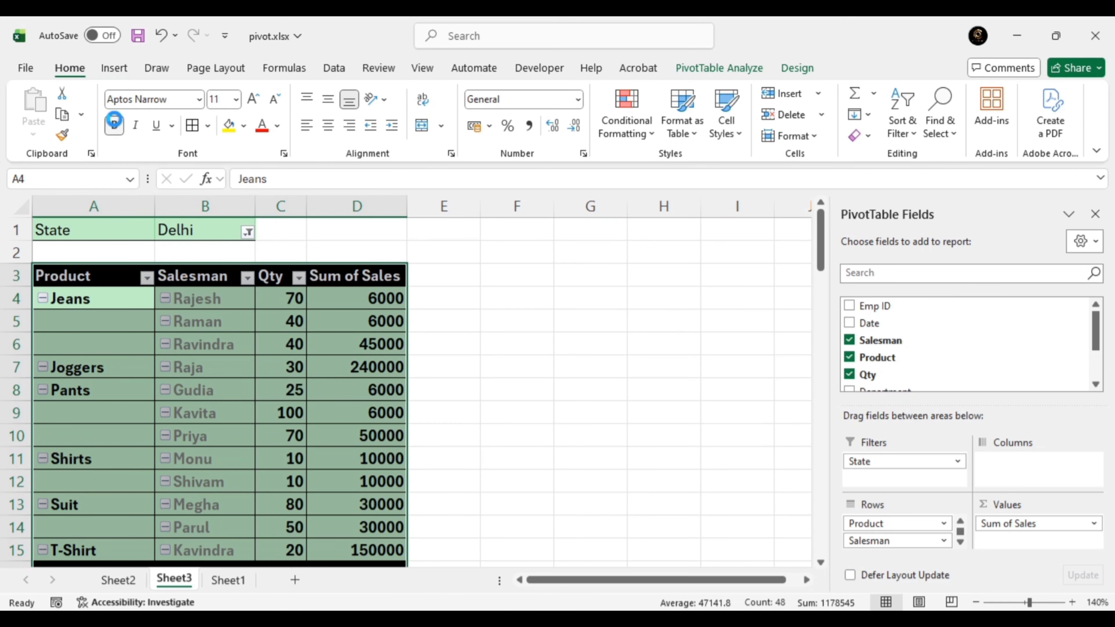
click(117, 127)
click(116, 127)
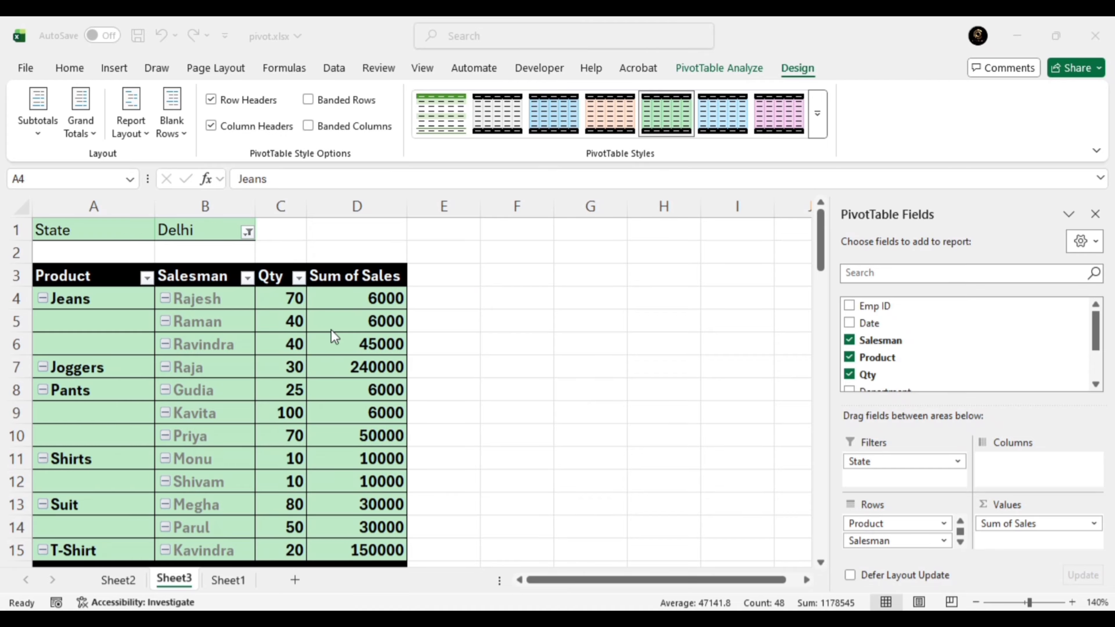
Step: Clear all fields, filters and formatting from the Delhi PivotTable report
click(721, 49)
key(ctrl+a)
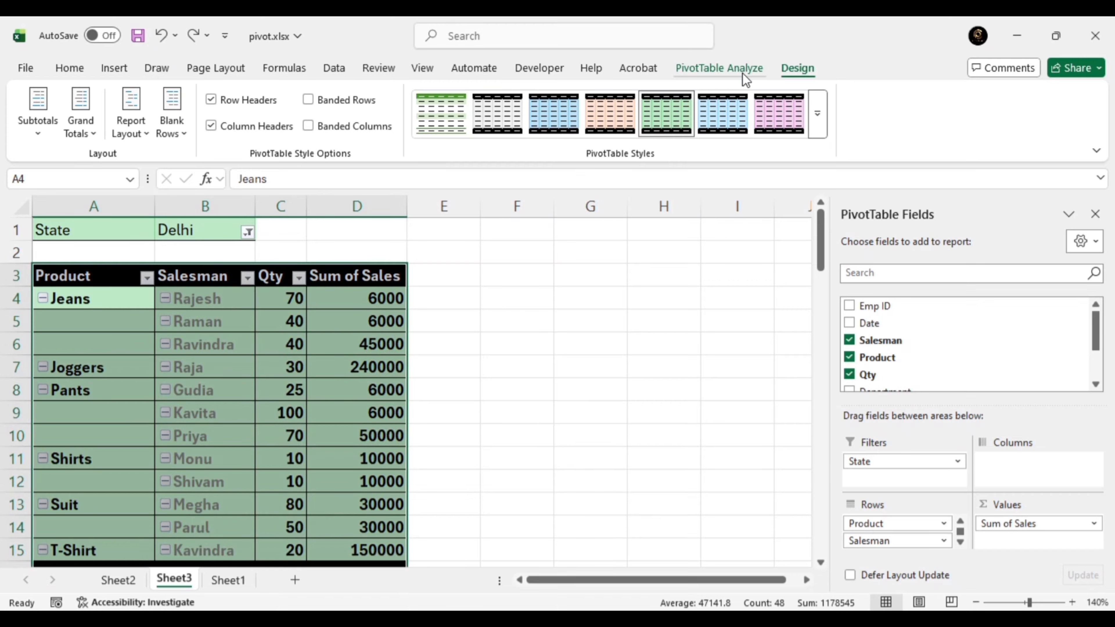
click(742, 73)
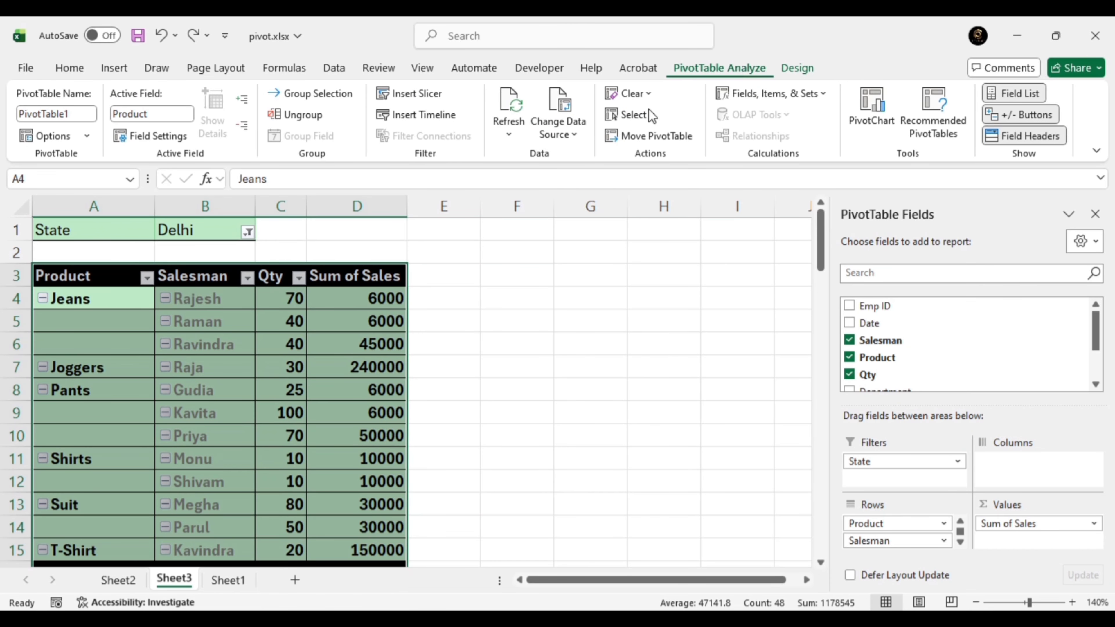
click(630, 97)
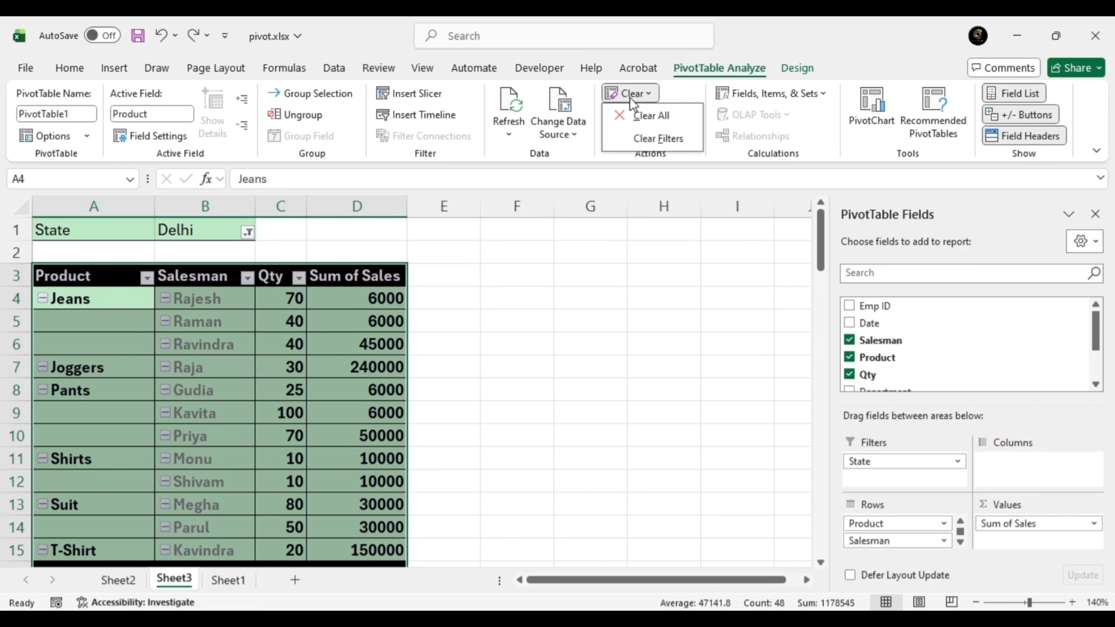
click(644, 118)
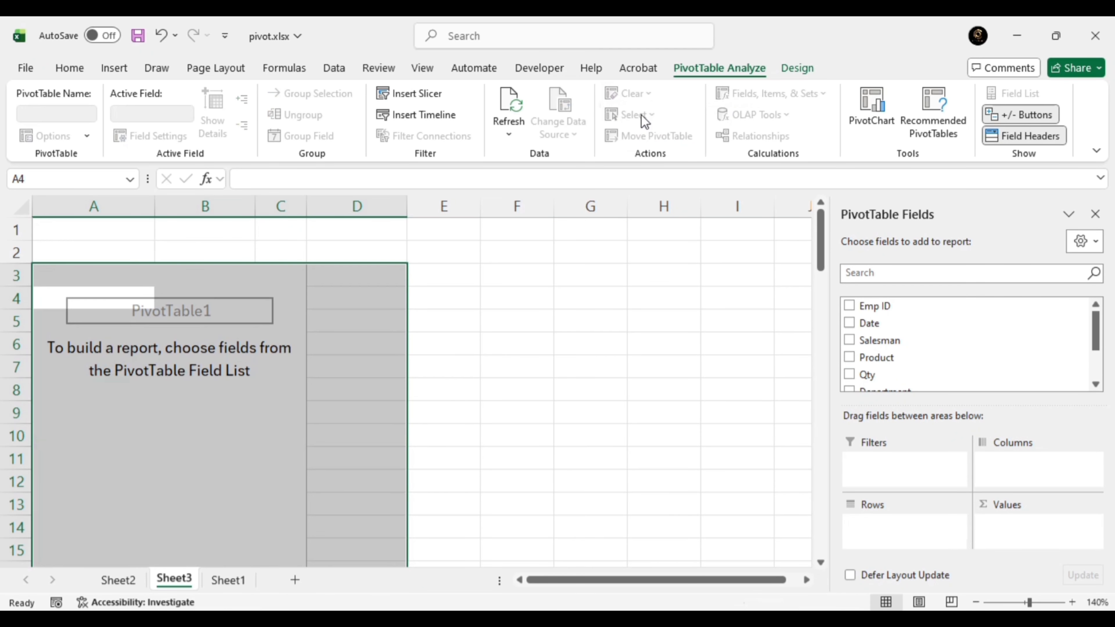
Step: Build a new report in the empty PivotTable with Product as rows and the sum of Sales as values
click(264, 283)
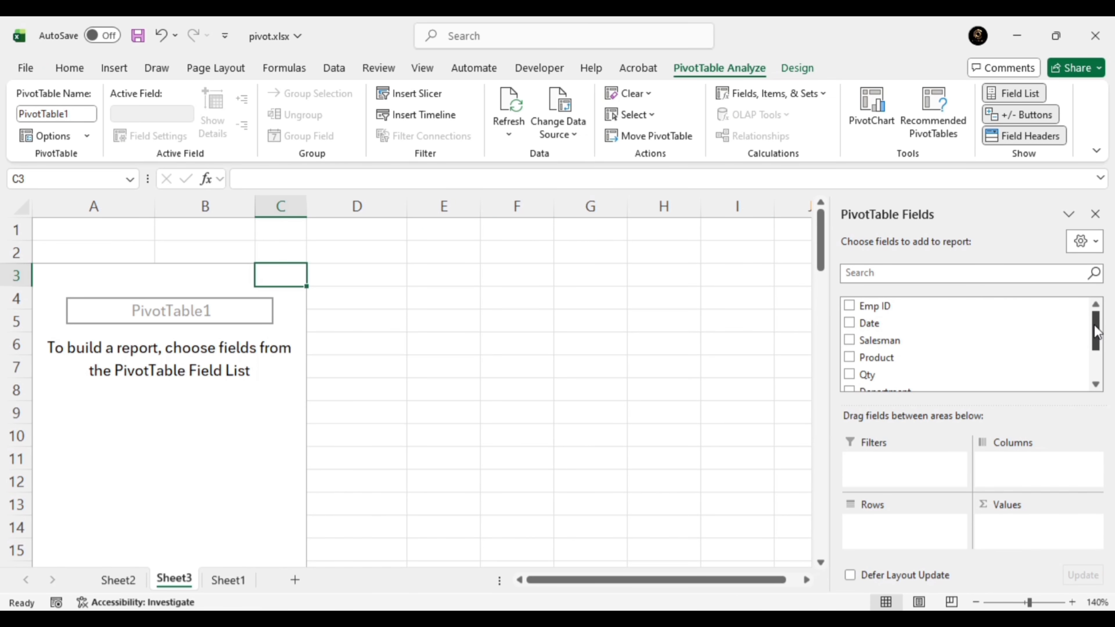
drag(1096, 332, 1096, 339)
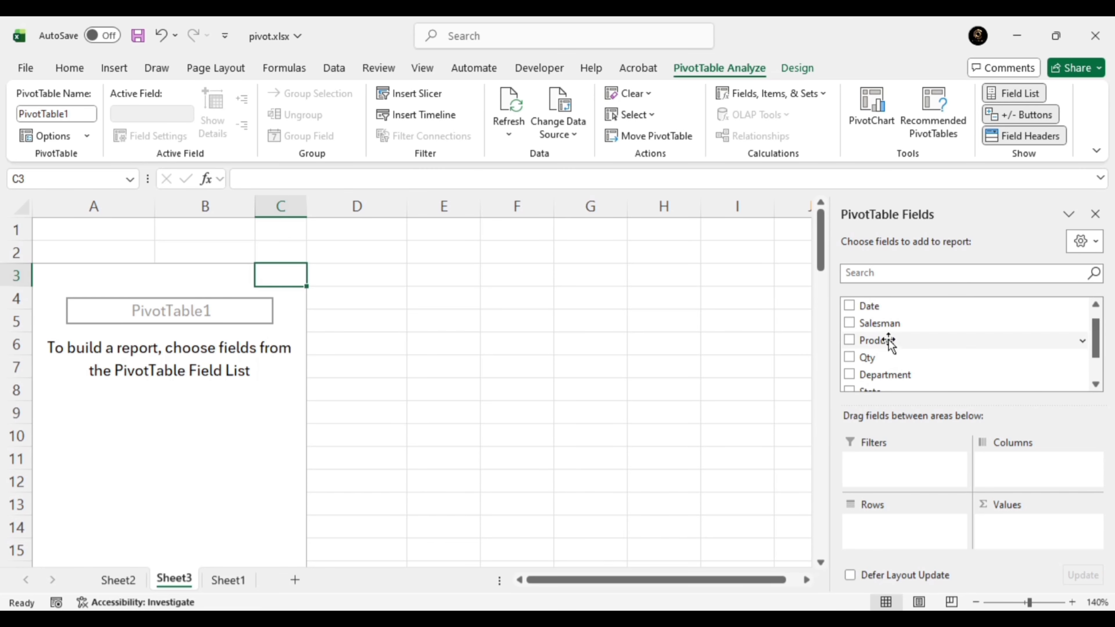
drag(888, 340, 901, 508)
drag(895, 342, 877, 553)
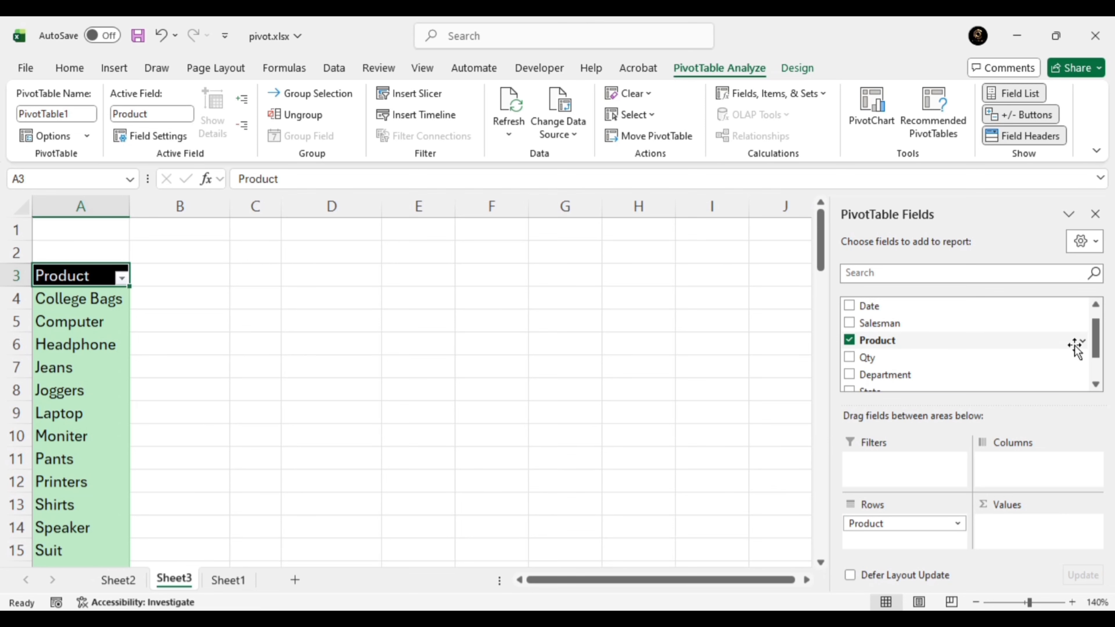
scroll(1095, 343, down, 1)
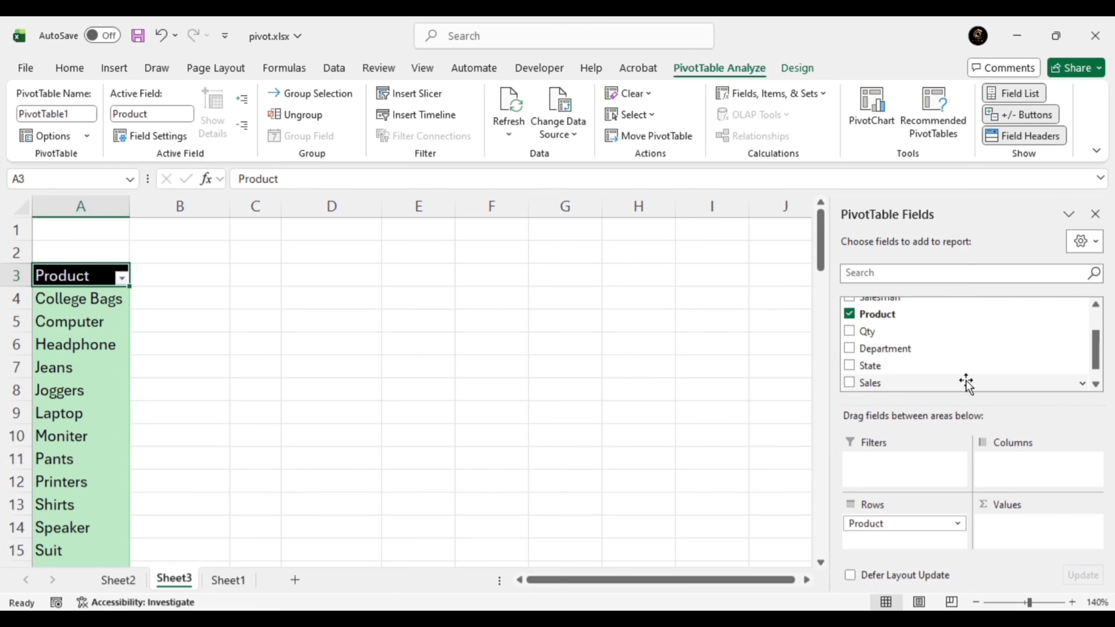
drag(967, 383, 1019, 523)
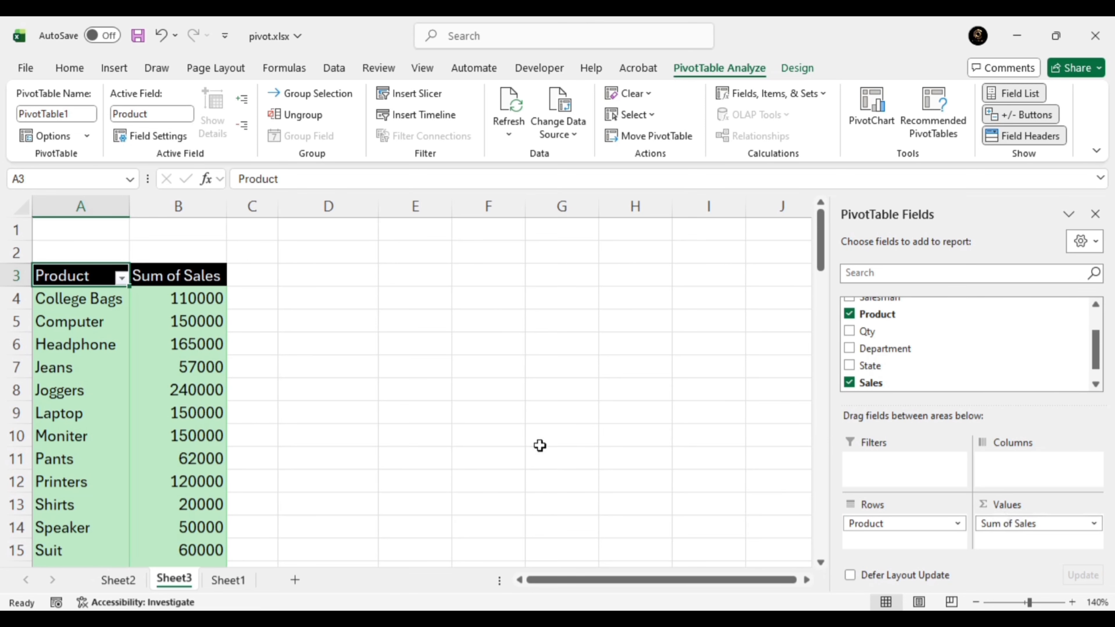
click(178, 322)
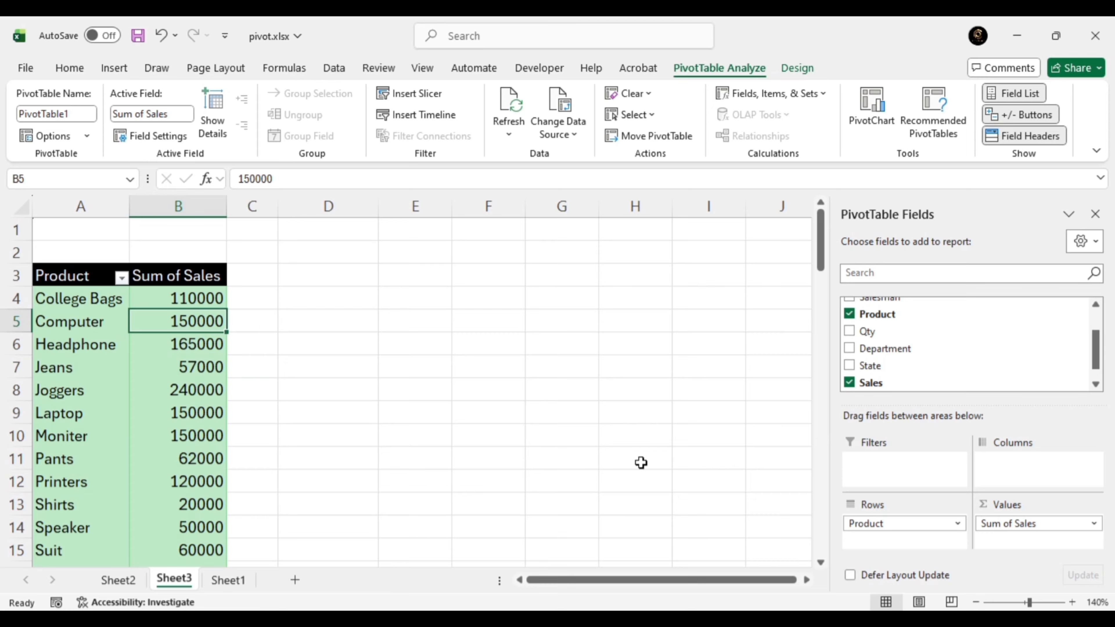
Step: Add Department as a report filter and show only the Electronics department
drag(933, 348, 918, 474)
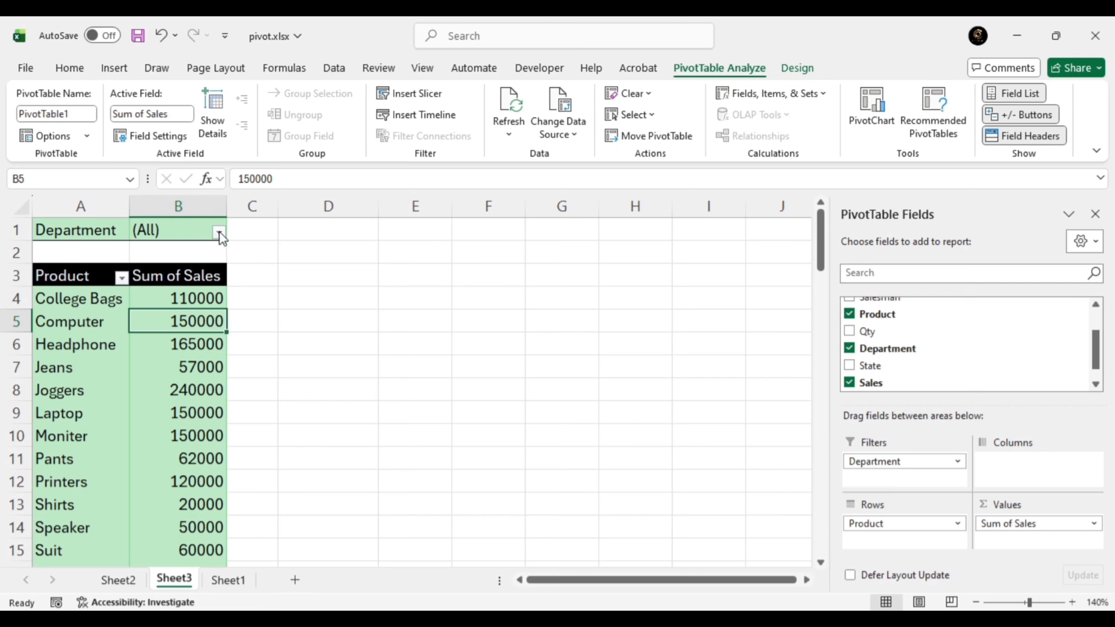
click(218, 232)
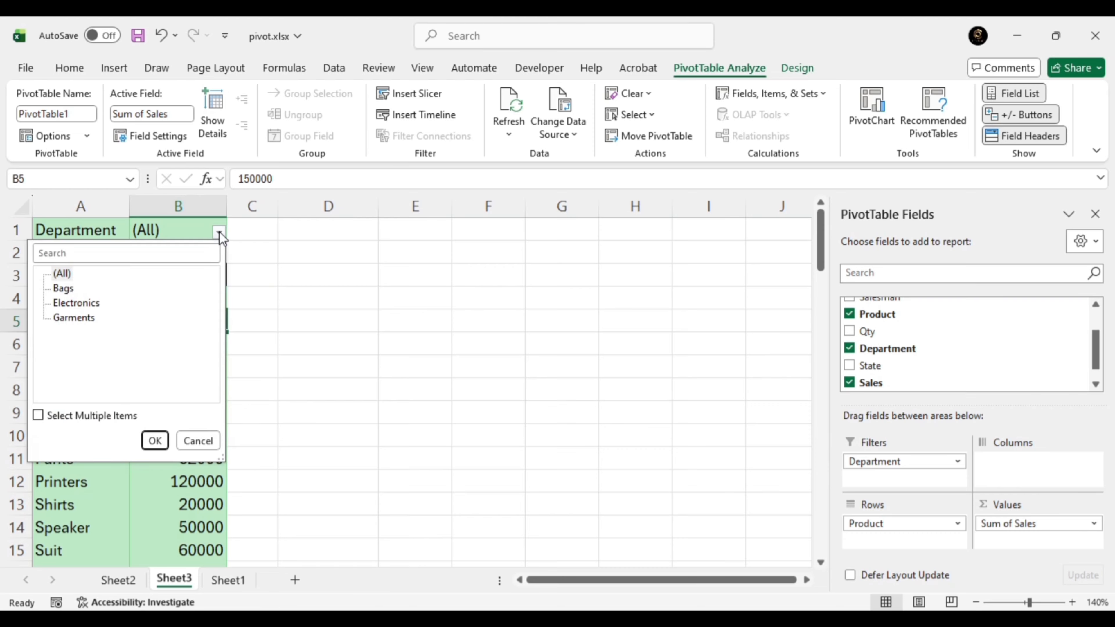
click(110, 297)
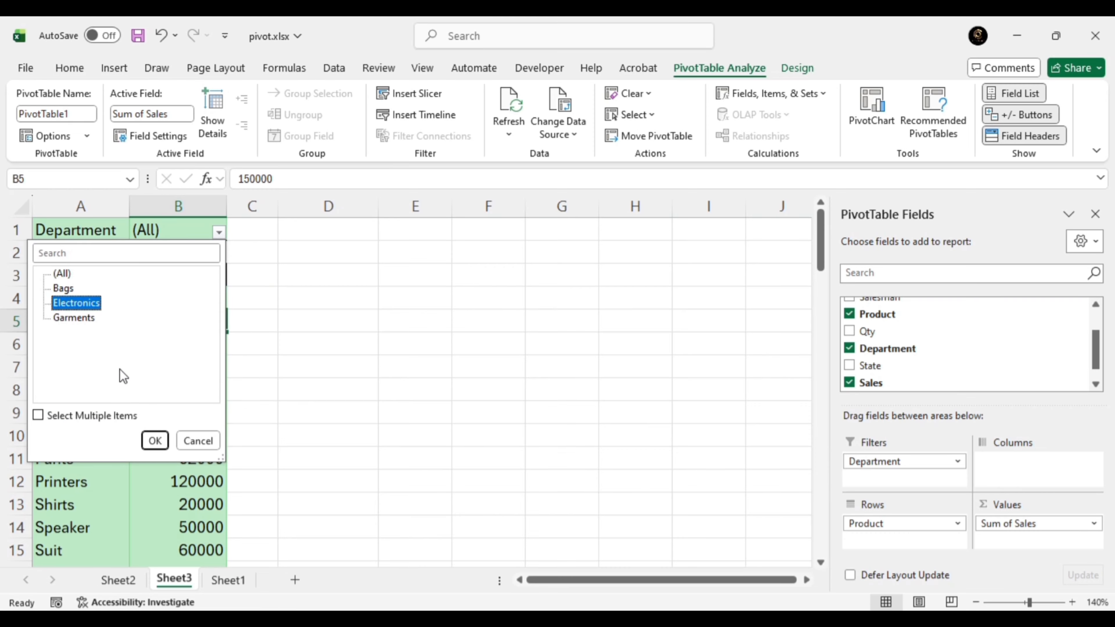
click(155, 442)
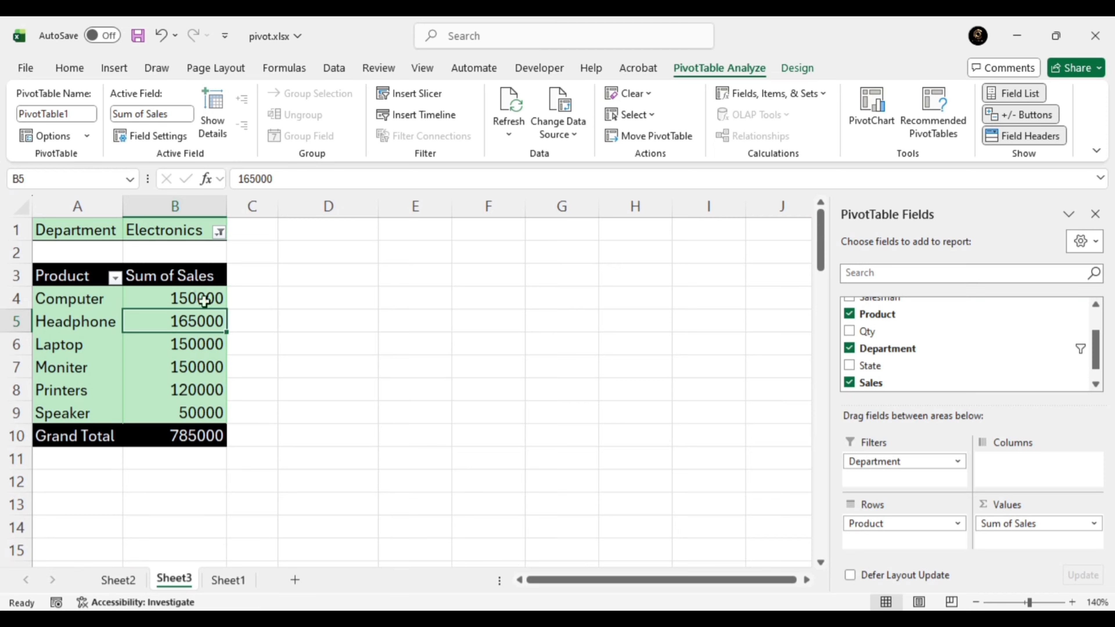
Step: Show the Sum of Sales values as % of Grand Total and add Sales to the values a second time
click(188, 292)
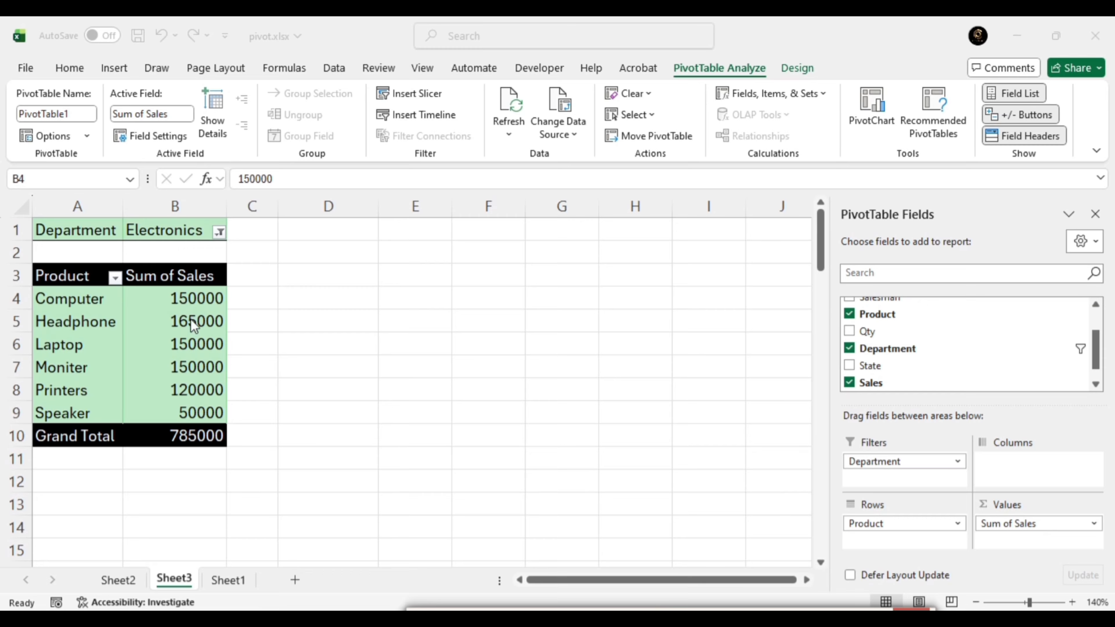
click(158, 341)
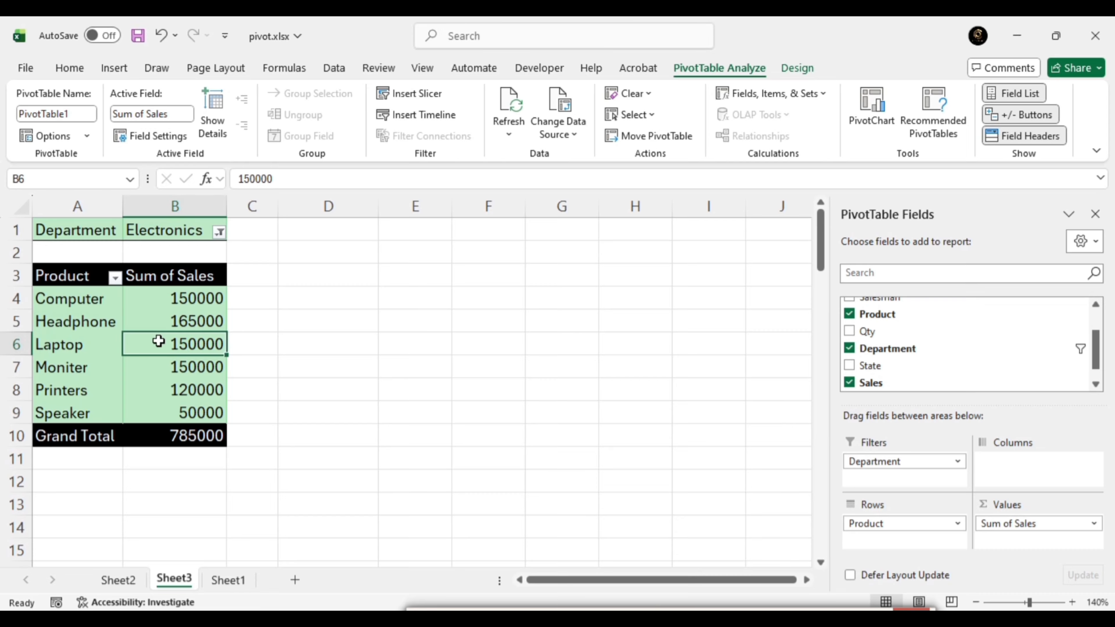
click(176, 321)
right_click(176, 321)
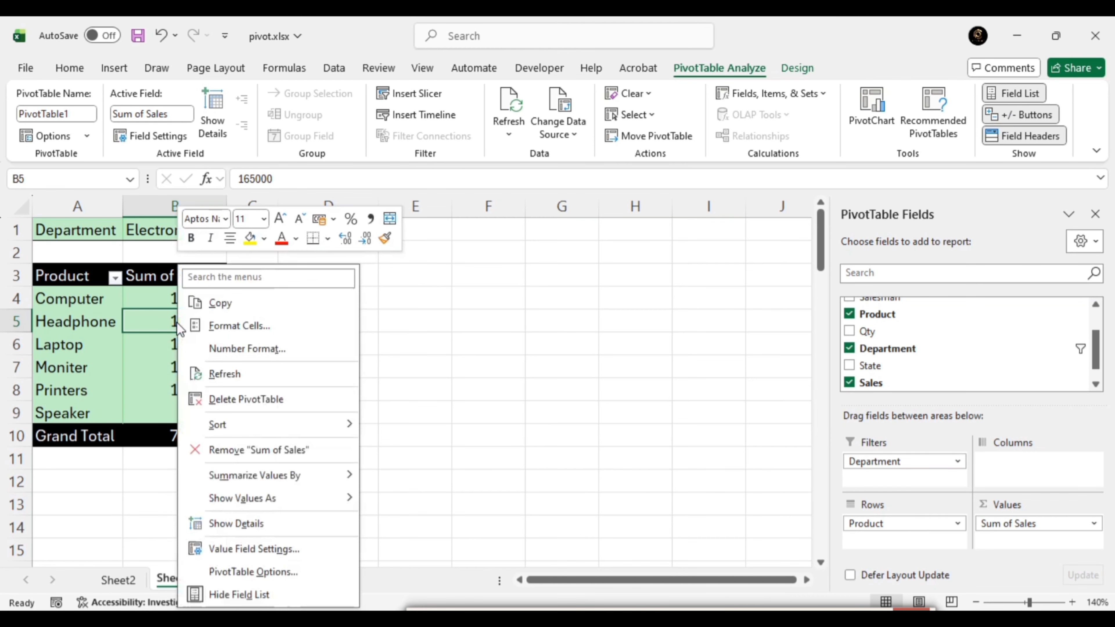
mouse_move(283, 501)
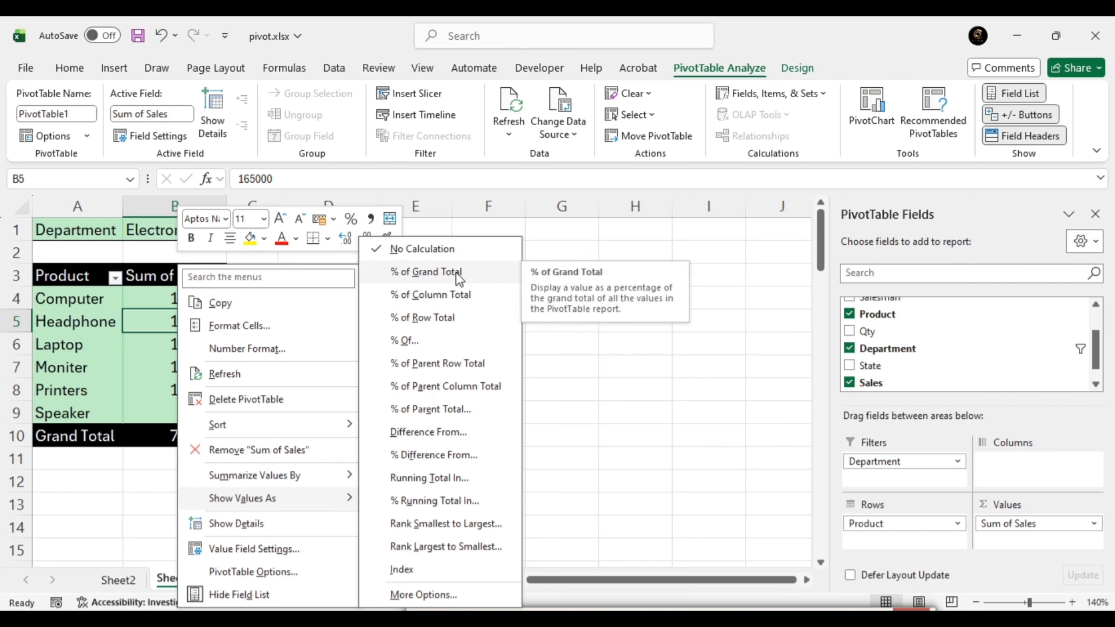
click(435, 271)
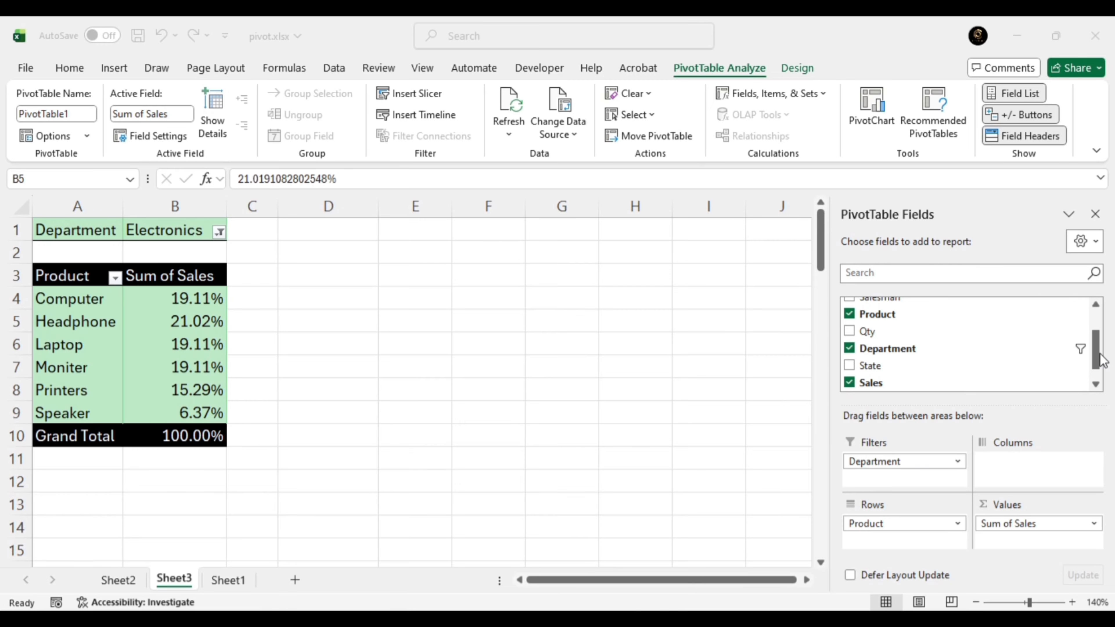
click(1096, 344)
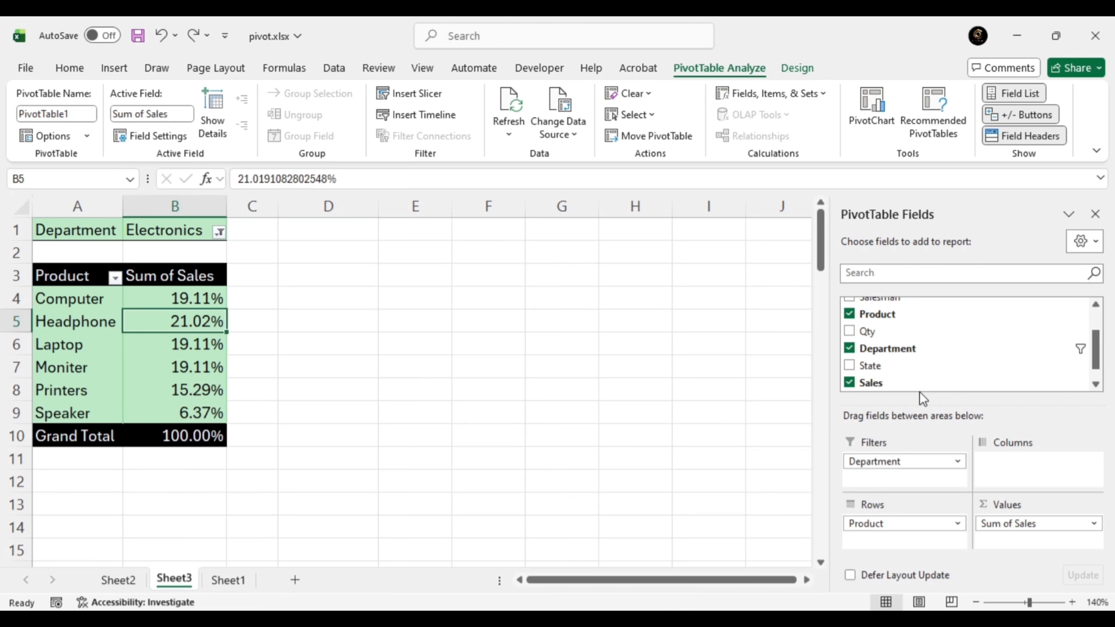
drag(918, 382, 1000, 538)
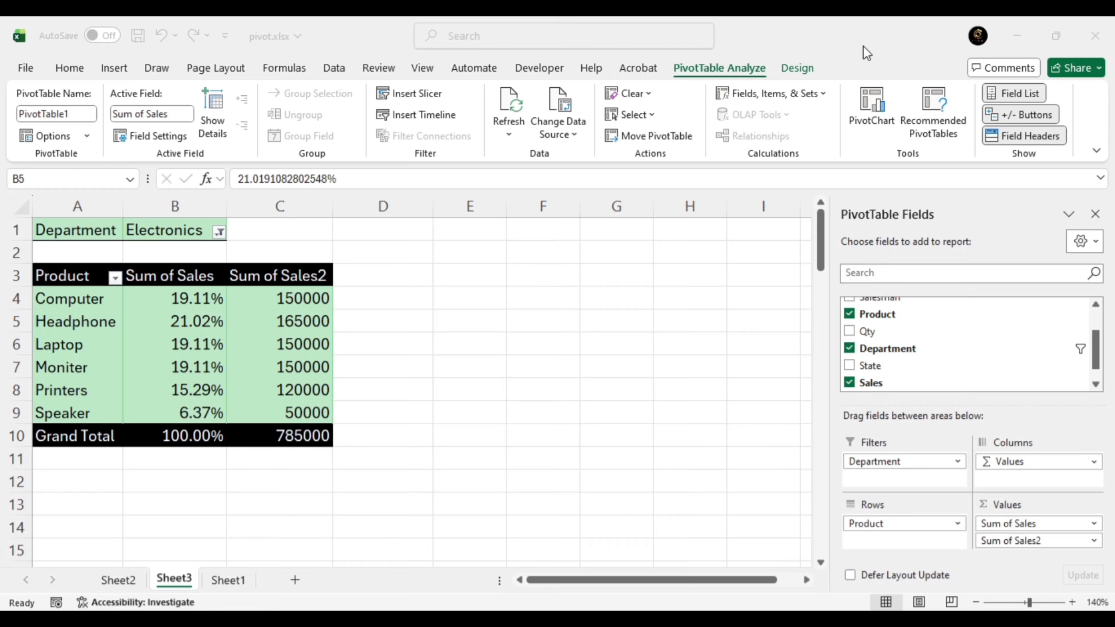
Step: Clear the whole Electronics report so the PivotTable is empty
click(738, 68)
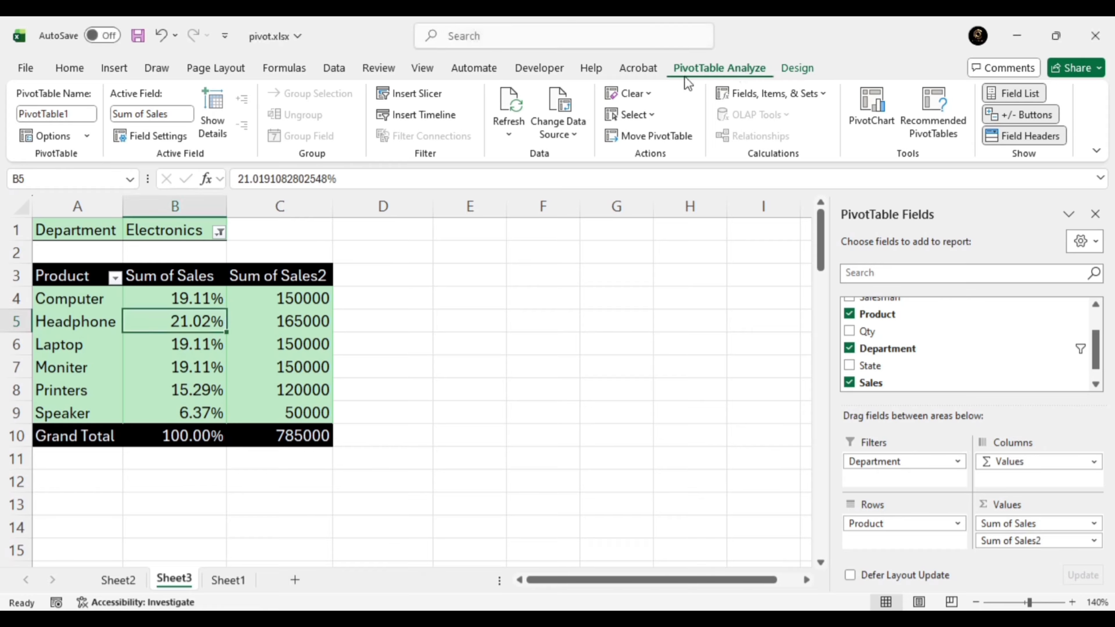
click(642, 99)
click(640, 115)
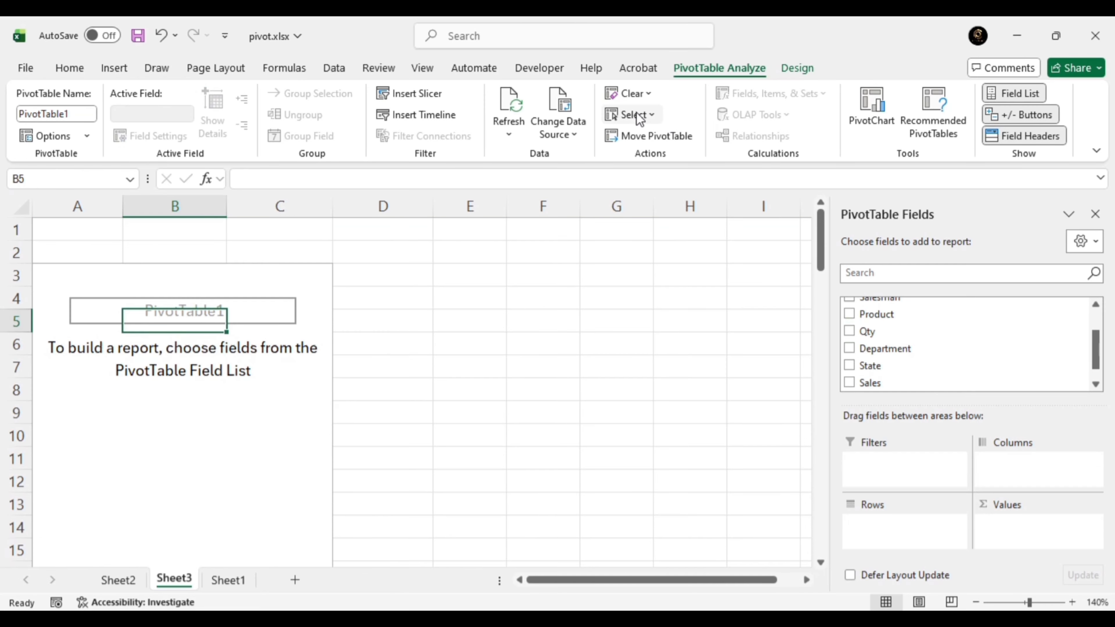